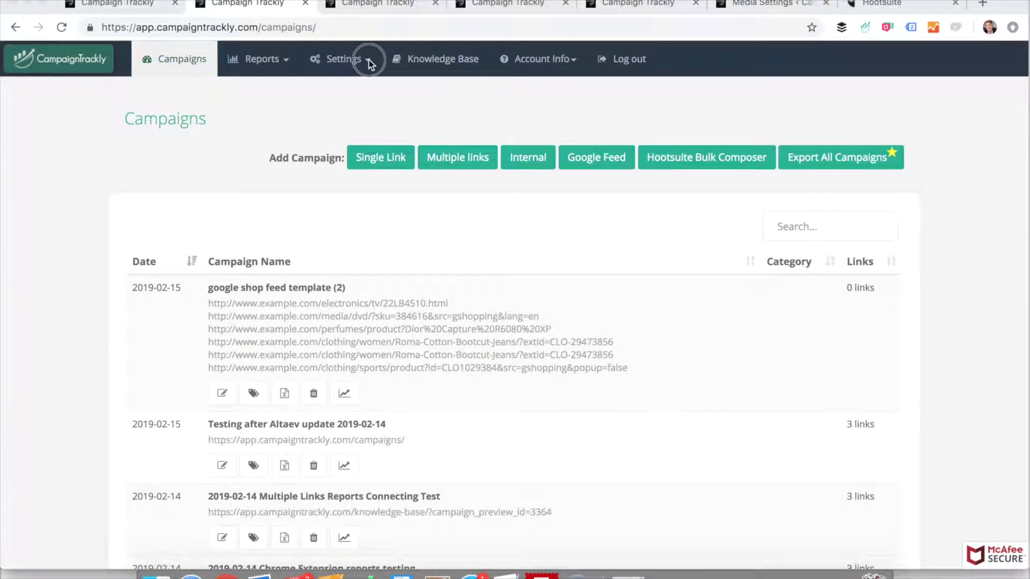
Step: Reconnect to Hootsuite from Settings > Integrations, allow access, then return to the Campaigns list
{"action": "left_click", "coordinate": [369, 60]}
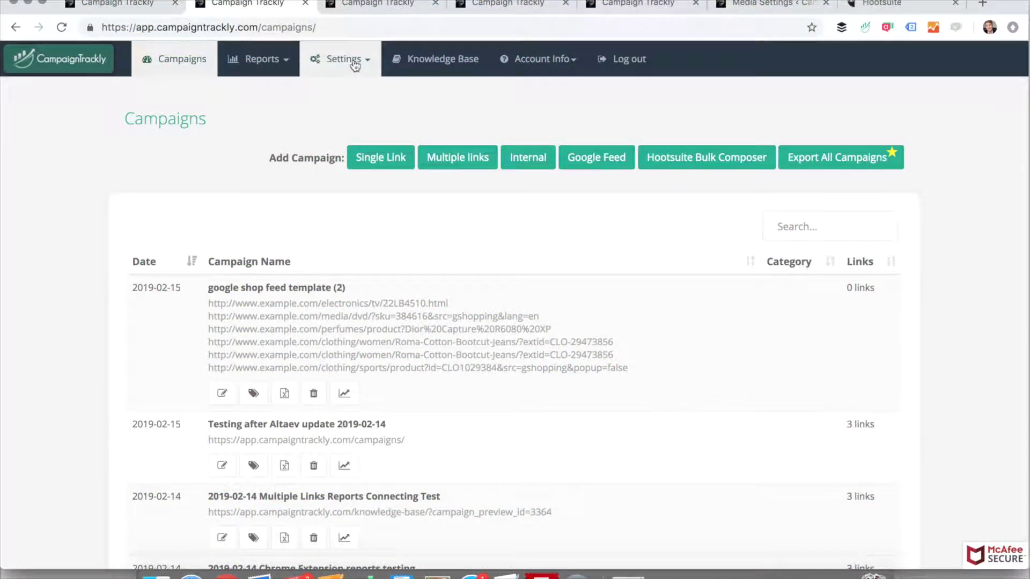
{"action": "left_click", "coordinate": [342, 347]}
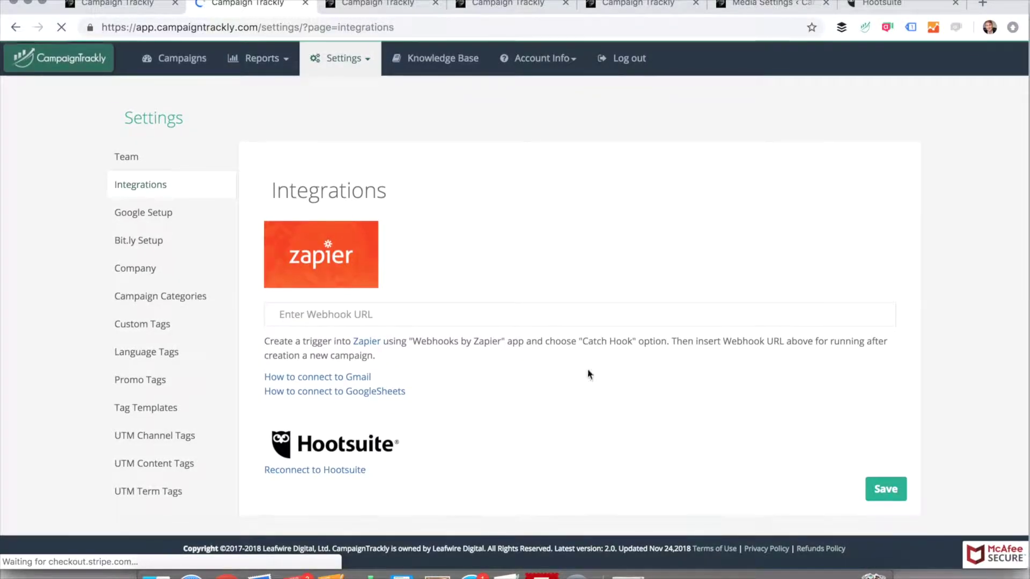
{"action": "left_click", "coordinate": [333, 471]}
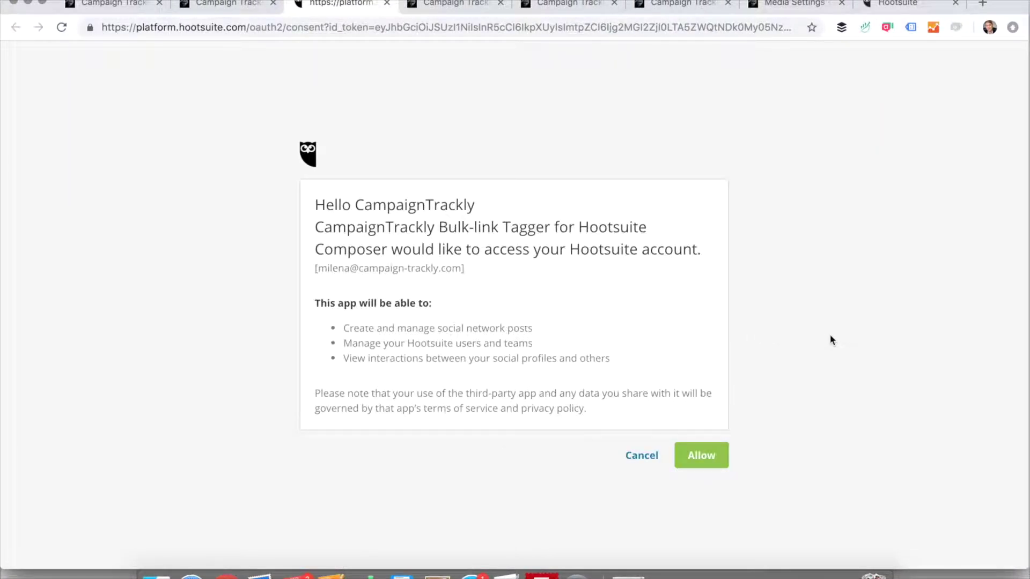
{"action": "left_click", "coordinate": [703, 456]}
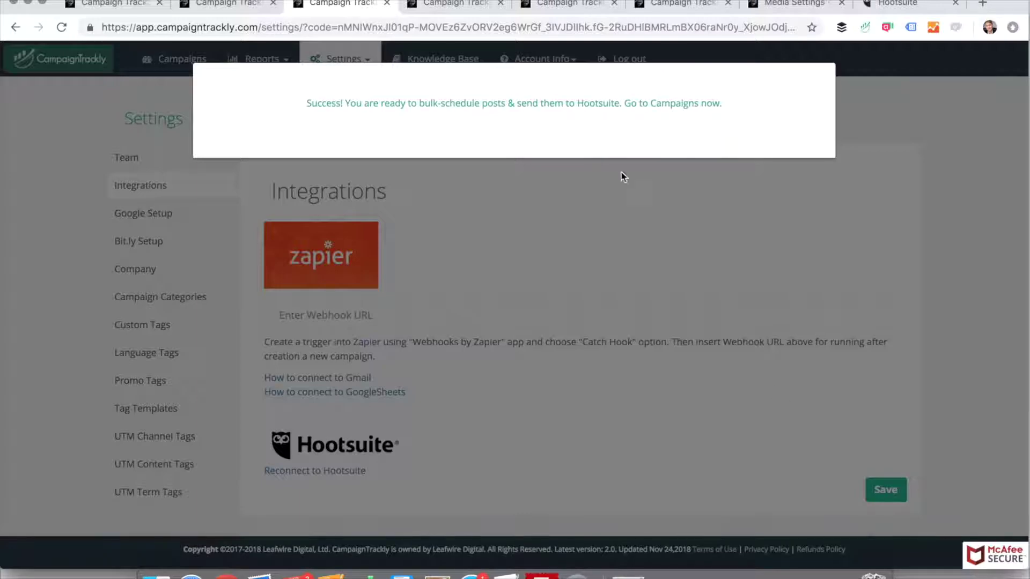
{"action": "left_click_drag", "start_coordinate": [626, 103], "coordinate": [717, 100]}
{"action": "left_click", "coordinate": [786, 224]}
{"action": "left_click", "coordinate": [188, 64]}
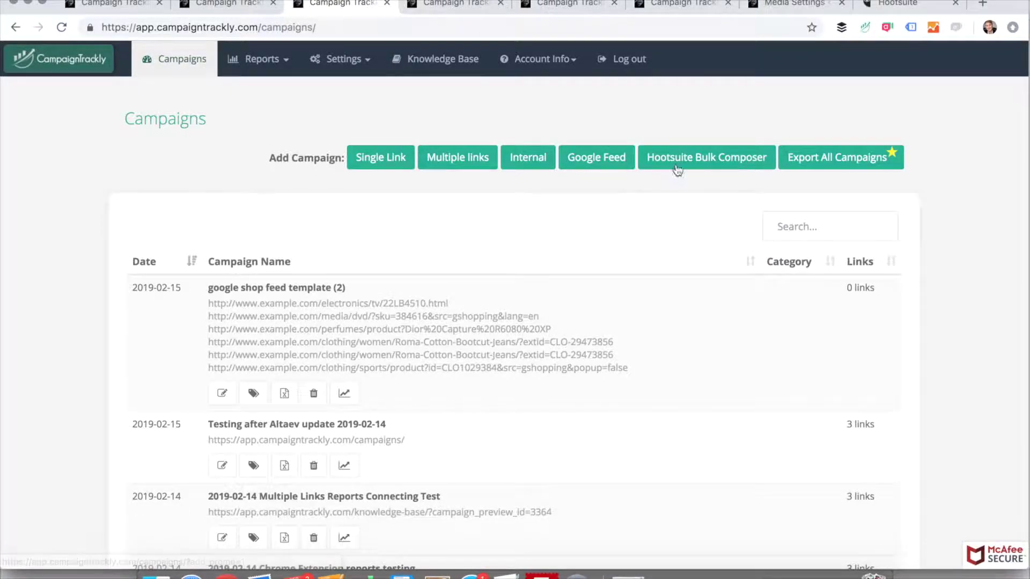
{"action": "left_click", "coordinate": [693, 157]}
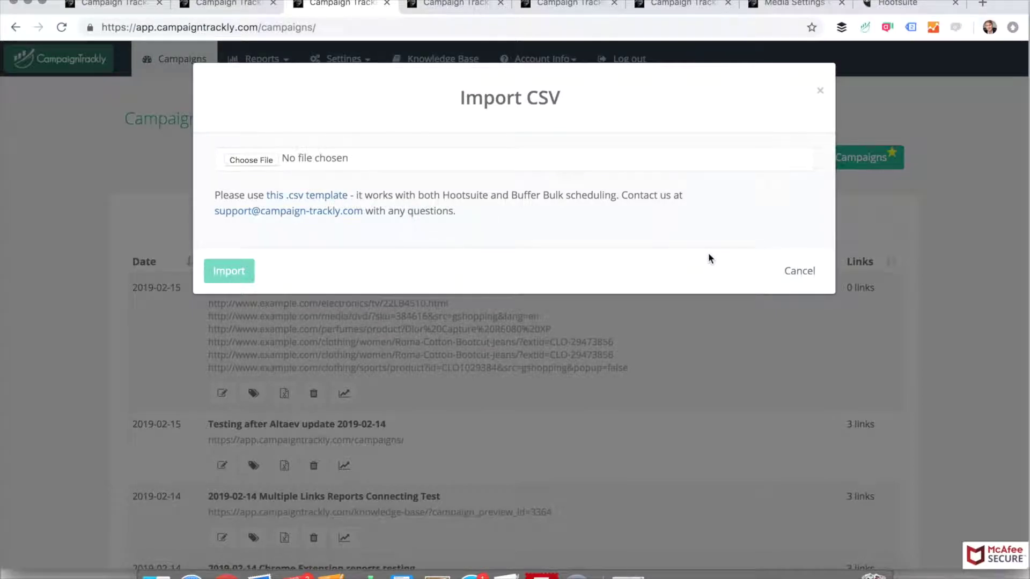
{"action": "left_click", "coordinate": [800, 271]}
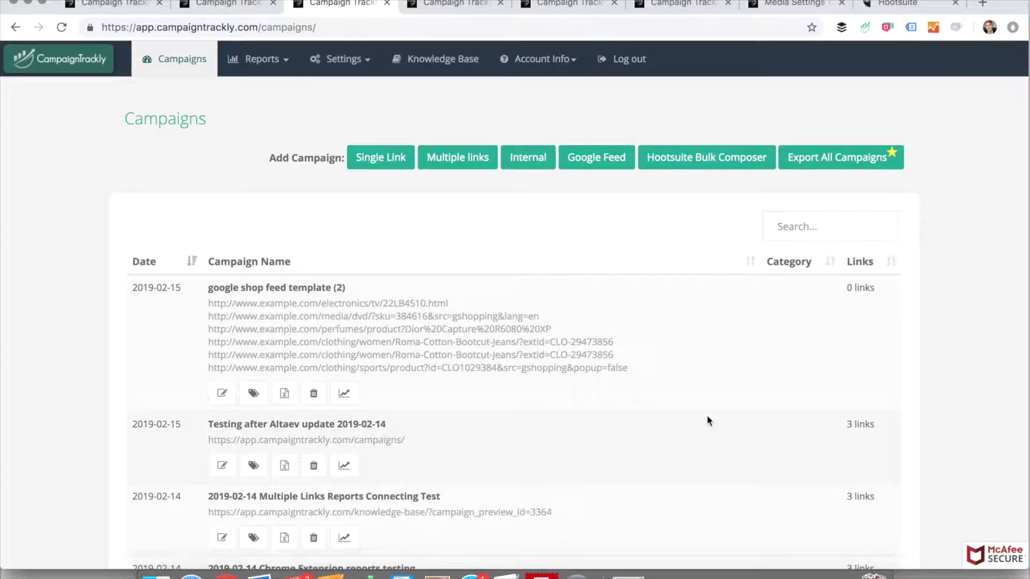
Step: Bring up the Numbers social schedule sheet and inspect the first post's URL in C1
{"action": "left_click", "coordinate": [366, 574]}
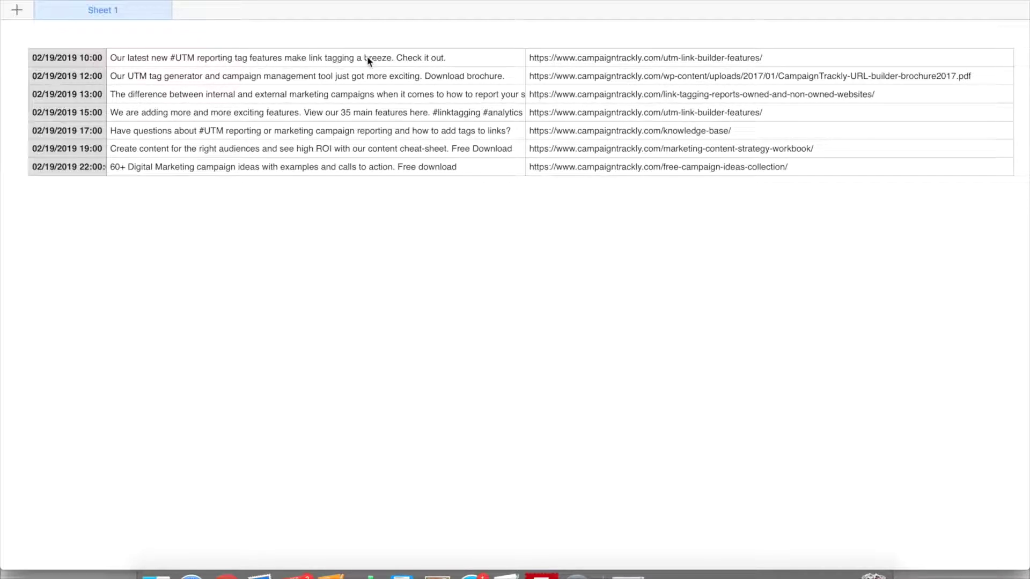
{"action": "left_click", "coordinate": [555, 60]}
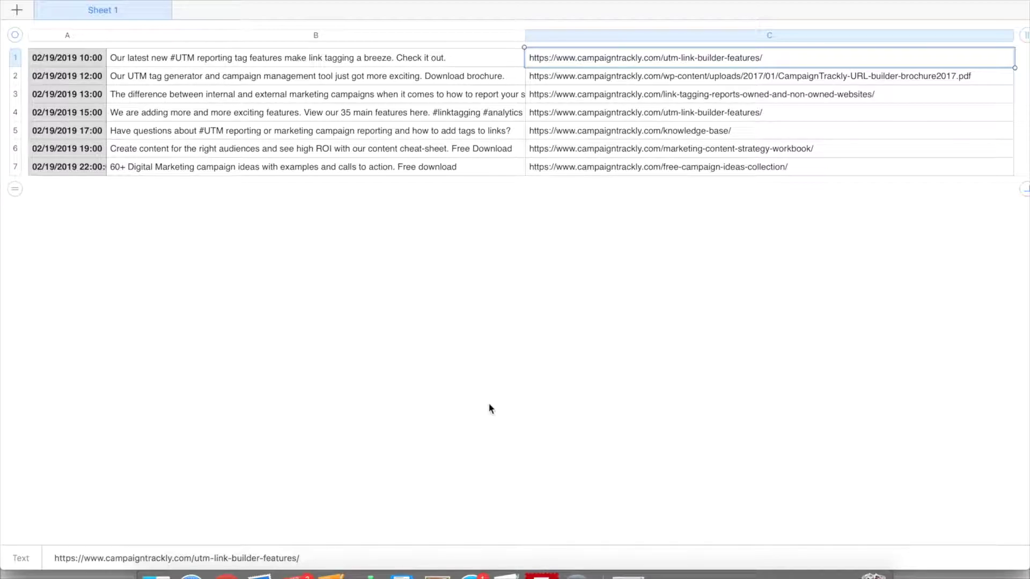
Step: Import the Social Schedule 2019-02-19 file through Hootsuite Bulk Composer into a new campaign
{"action": "left_click", "coordinate": [226, 575]}
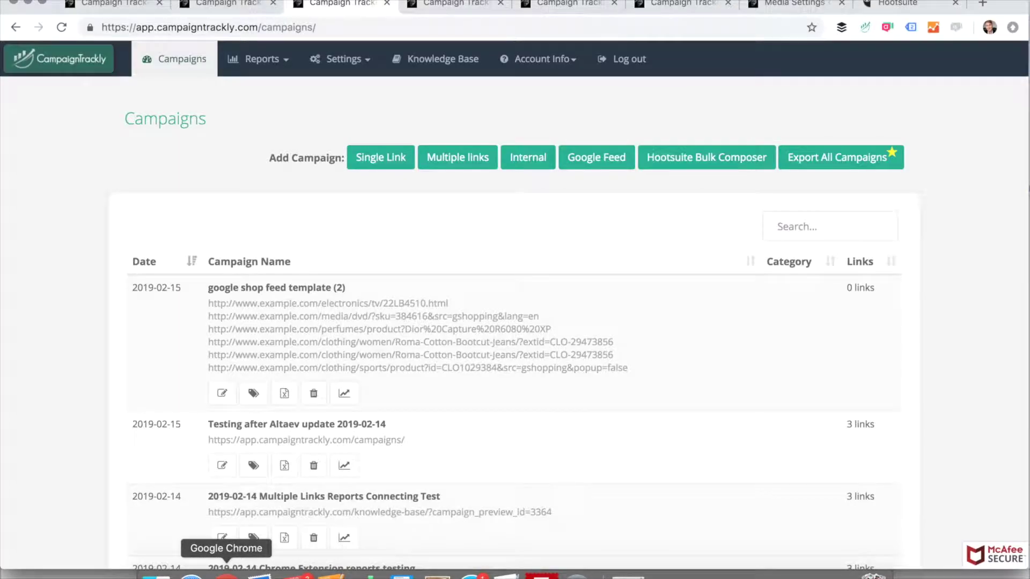
{"action": "left_click", "coordinate": [685, 160]}
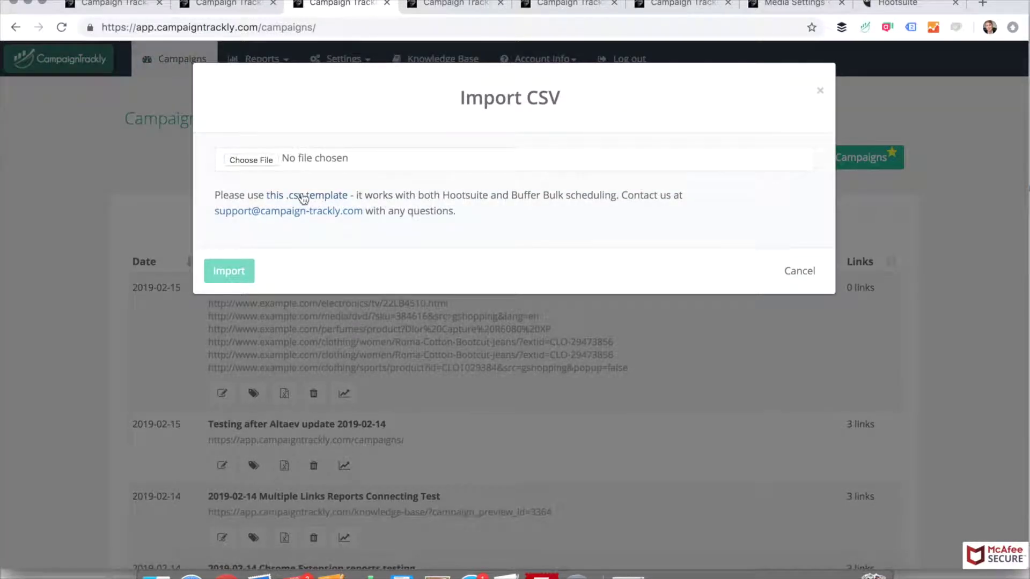
{"action": "left_click", "coordinate": [252, 159]}
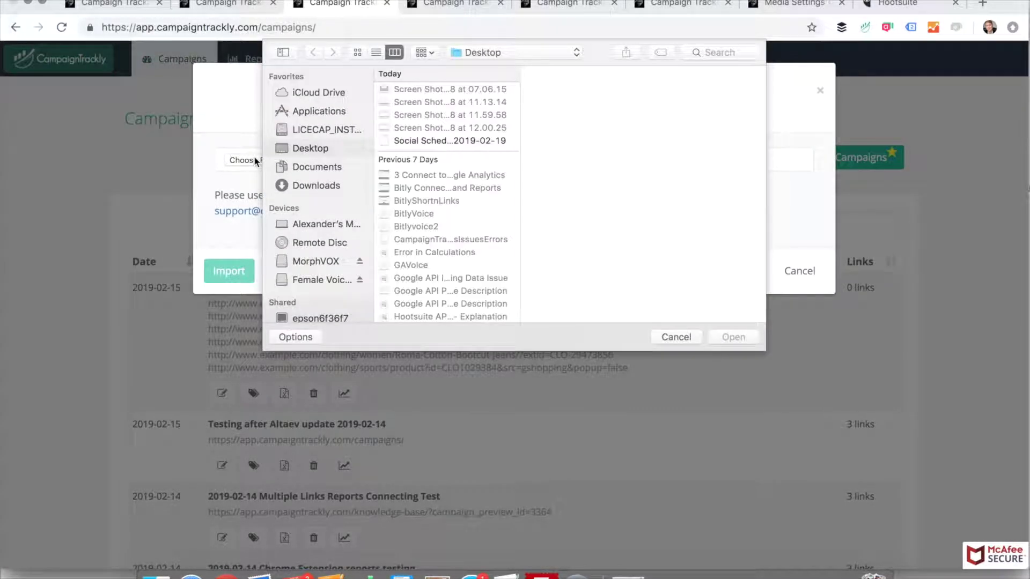
{"action": "left_click", "coordinate": [436, 140]}
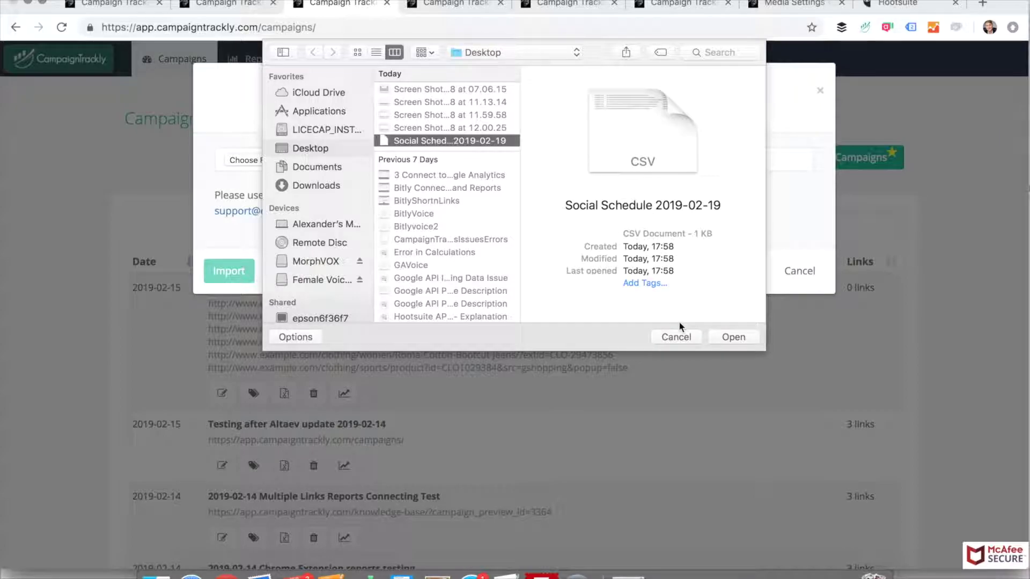
{"action": "left_click", "coordinate": [730, 337]}
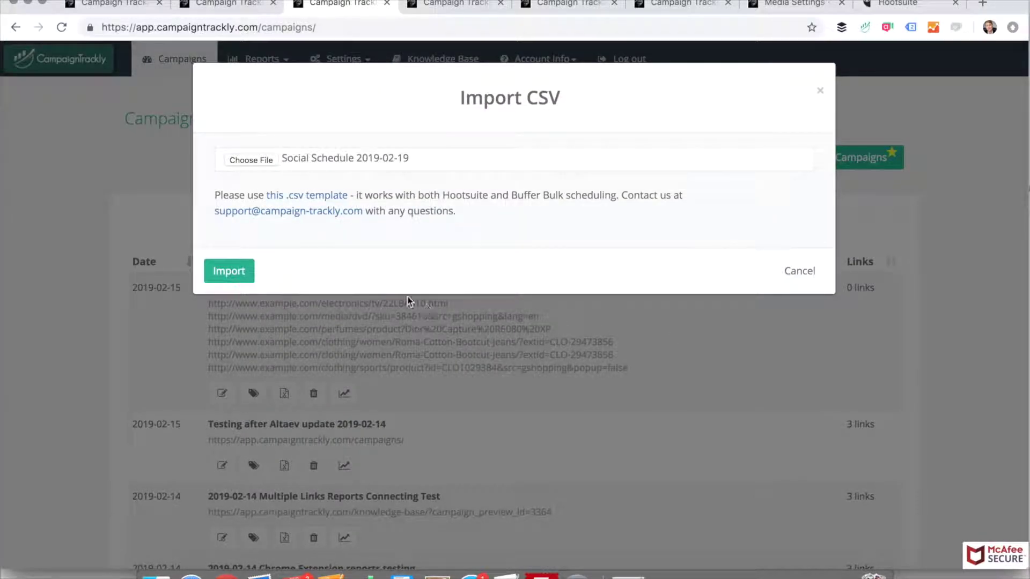
{"action": "left_click", "coordinate": [246, 273]}
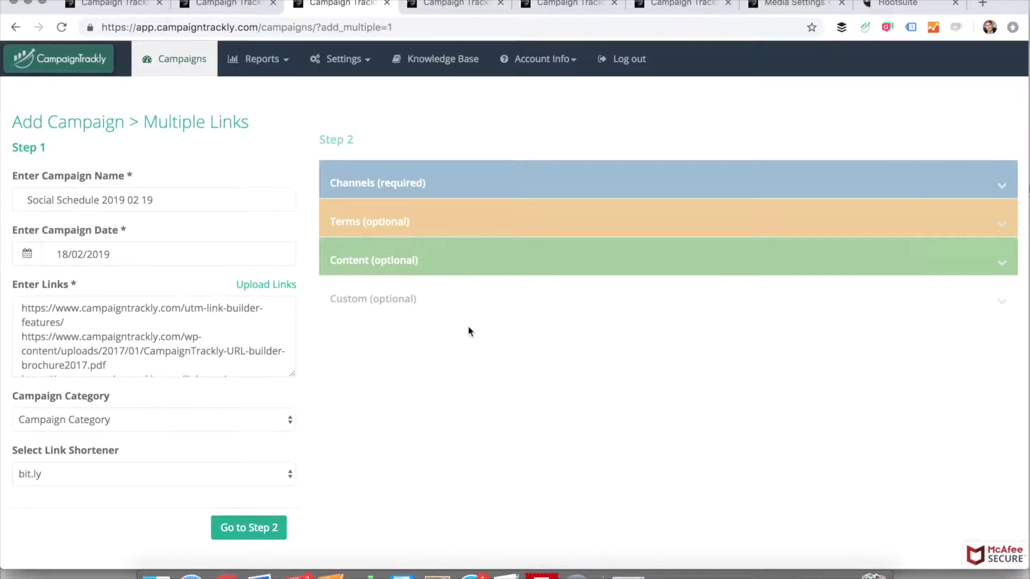
Step: Rename the campaign to 'Twitter Social Schedule 2019 02 19' and proceed to Step 2
{"action": "left_click", "coordinate": [31, 199]}
{"action": "left_click", "coordinate": [28, 200]}
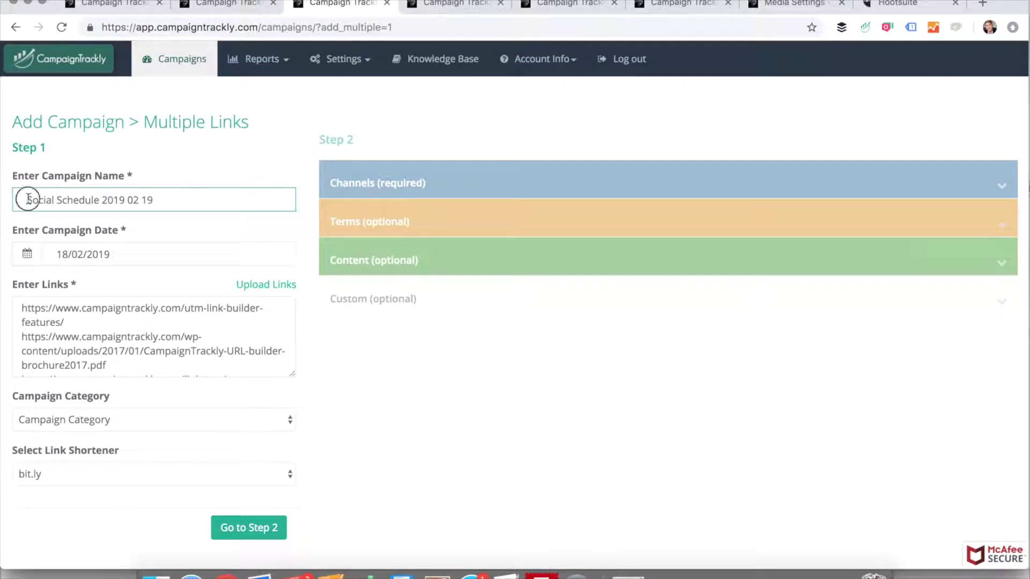
{"action": "type", "text": "Twitter"}
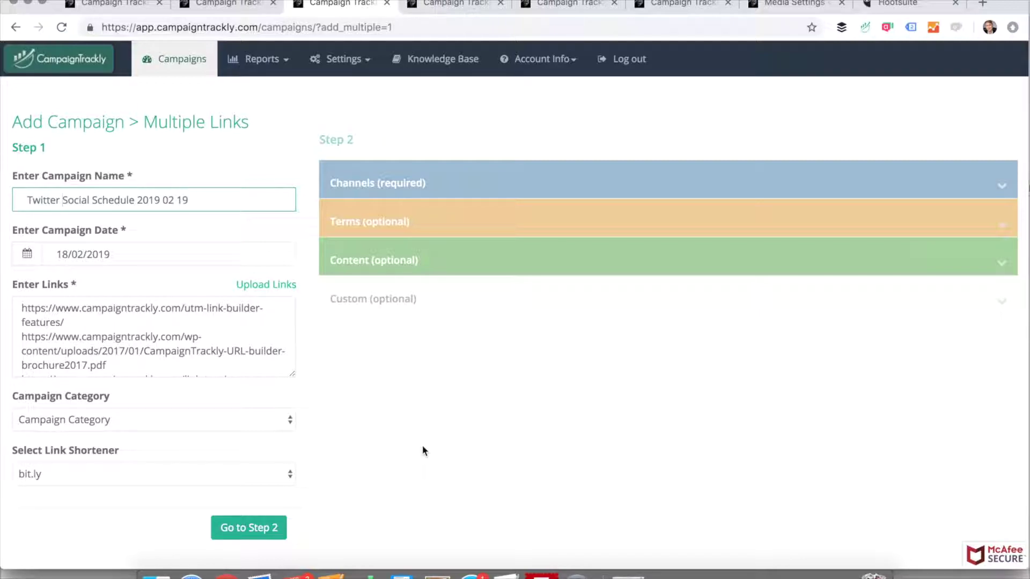
{"action": "scroll", "coordinate": [211, 321], "scroll_direction": "down", "scroll_amount": 5}
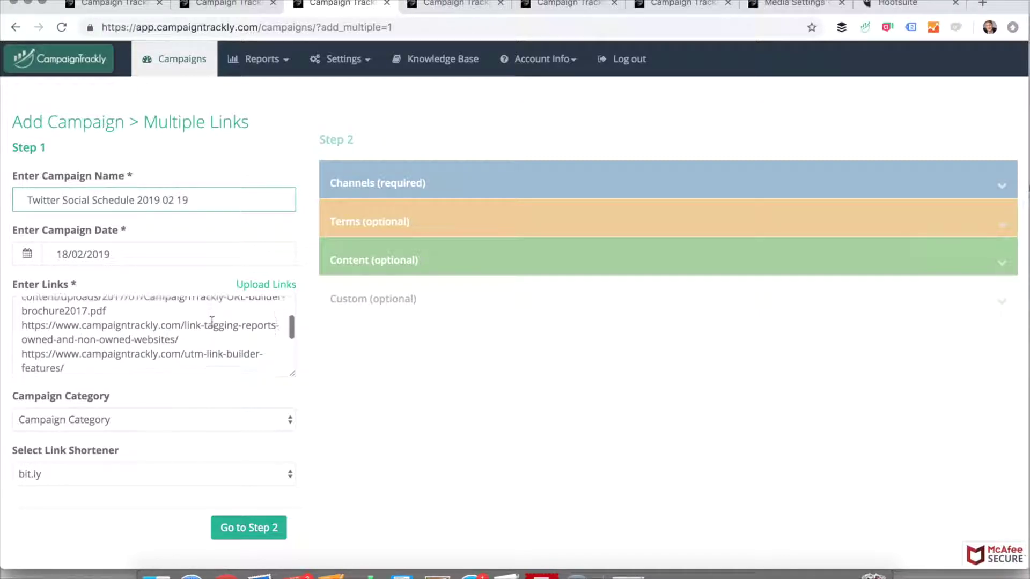
{"action": "scroll", "coordinate": [212, 321], "scroll_direction": "down", "scroll_amount": 2}
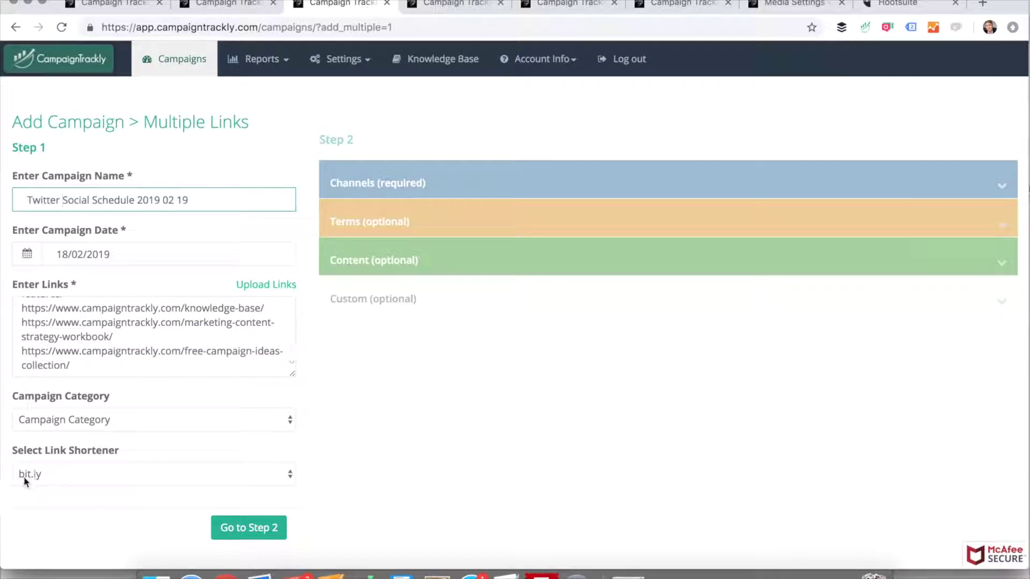
{"action": "left_click", "coordinate": [235, 530]}
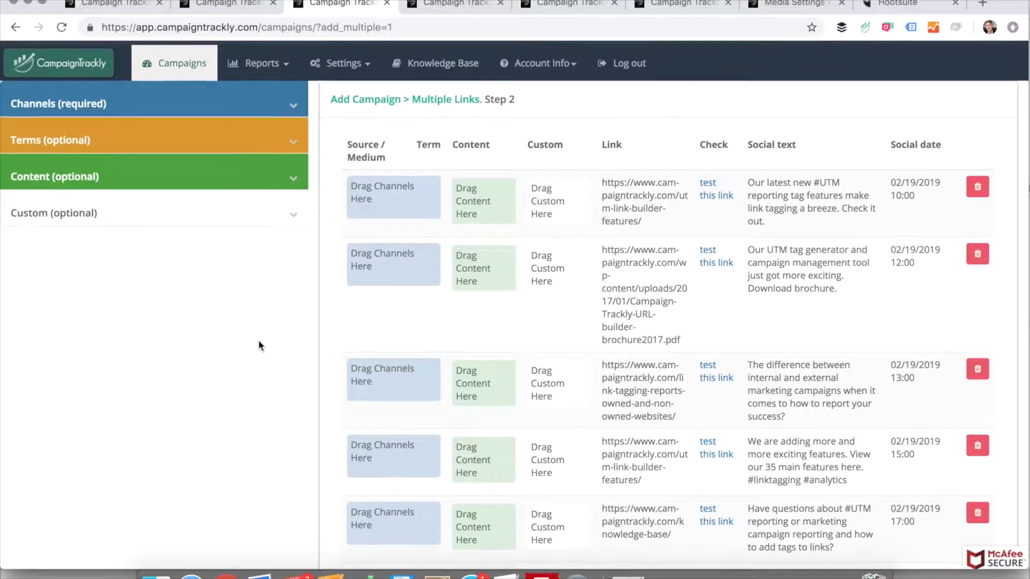
Step: Apply the Twitter Organic channel to every link in the campaign
{"action": "left_click", "coordinate": [292, 101]}
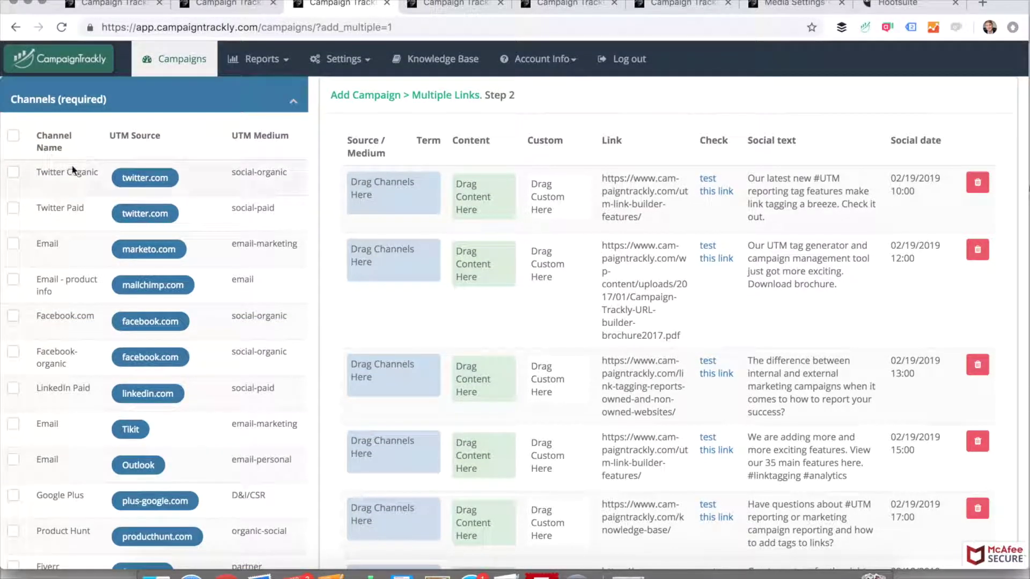
{"action": "left_click", "coordinate": [13, 173]}
{"action": "scroll", "coordinate": [227, 223], "scroll_direction": "down", "scroll_amount": 5}
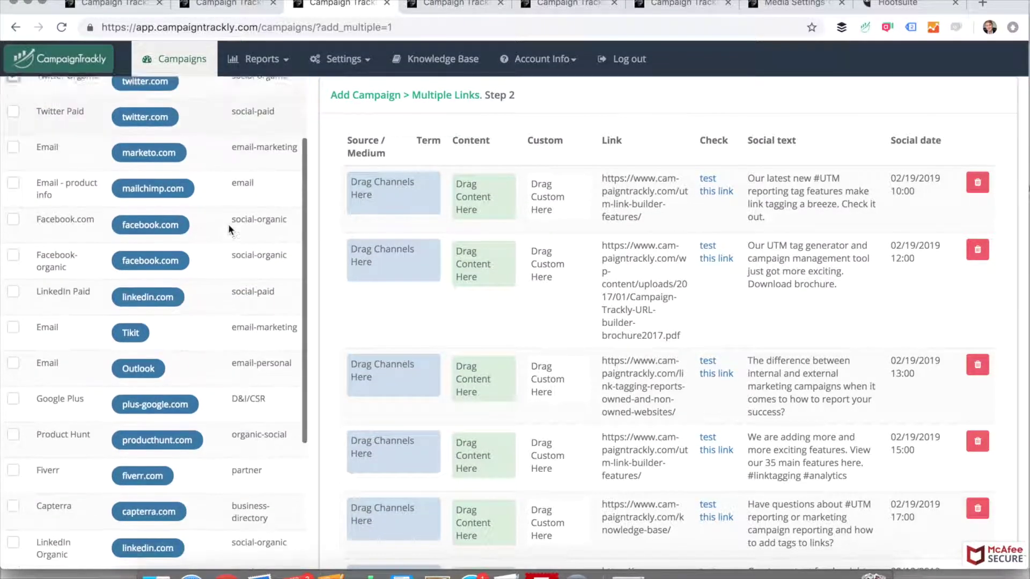
{"action": "left_click", "coordinate": [86, 429]}
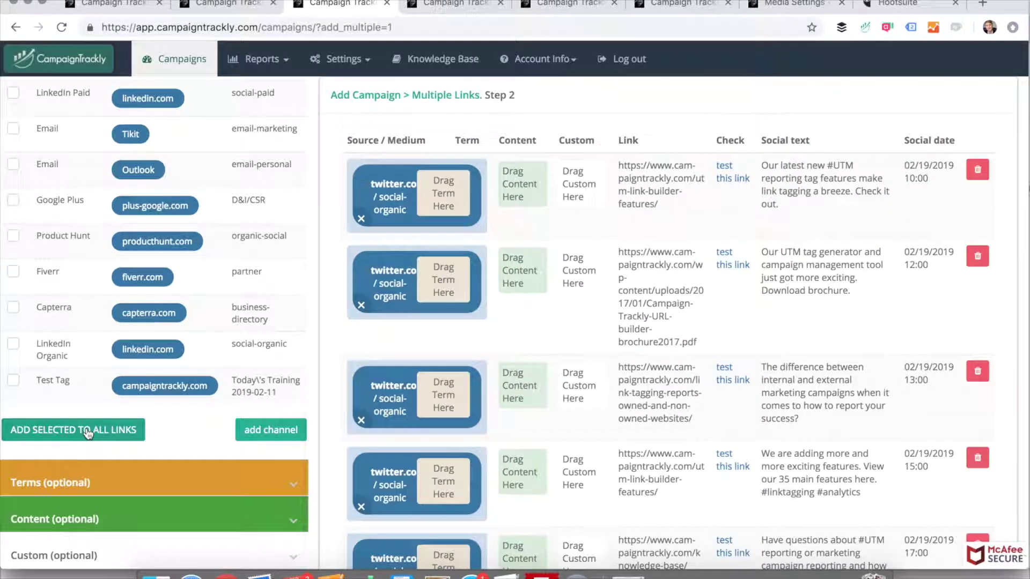
{"action": "scroll", "coordinate": [187, 322], "scroll_direction": "up", "scroll_amount": 5}
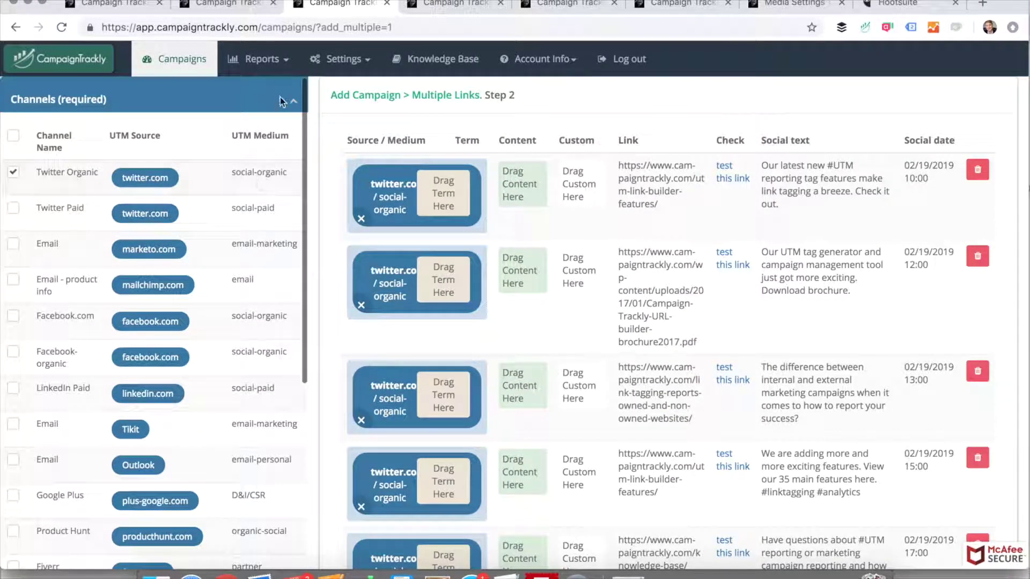
{"action": "left_click", "coordinate": [293, 103]}
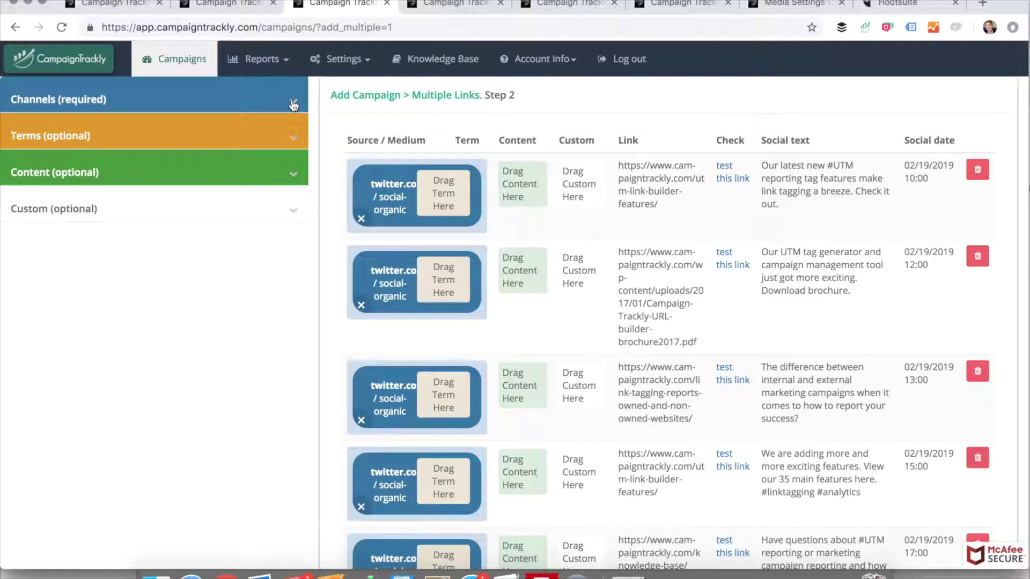
Step: Add the utm-builder term tag to all links
{"action": "left_click", "coordinate": [295, 142]}
{"action": "left_click", "coordinate": [14, 378]}
{"action": "left_click", "coordinate": [132, 462]}
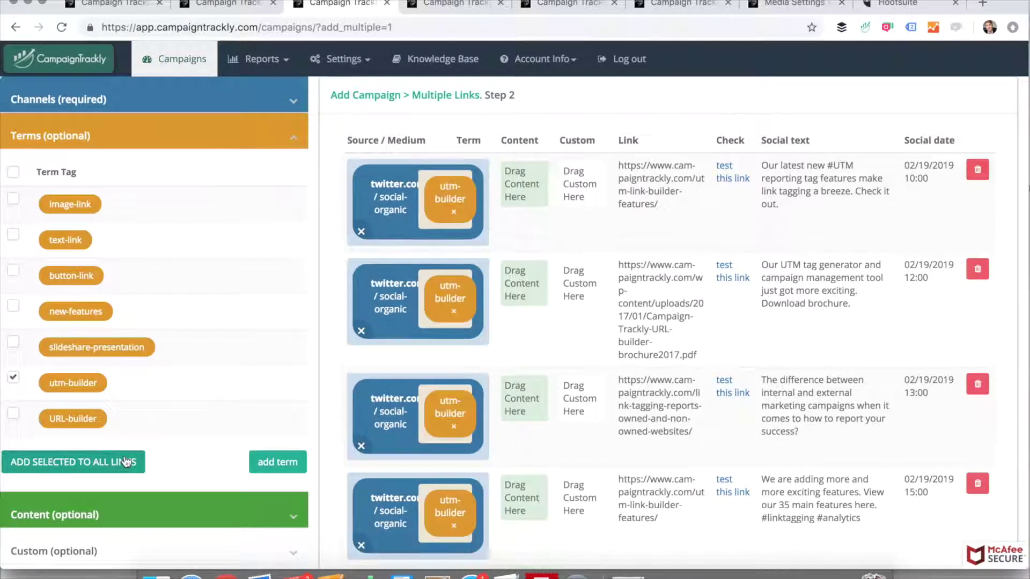
{"action": "left_click", "coordinate": [295, 142]}
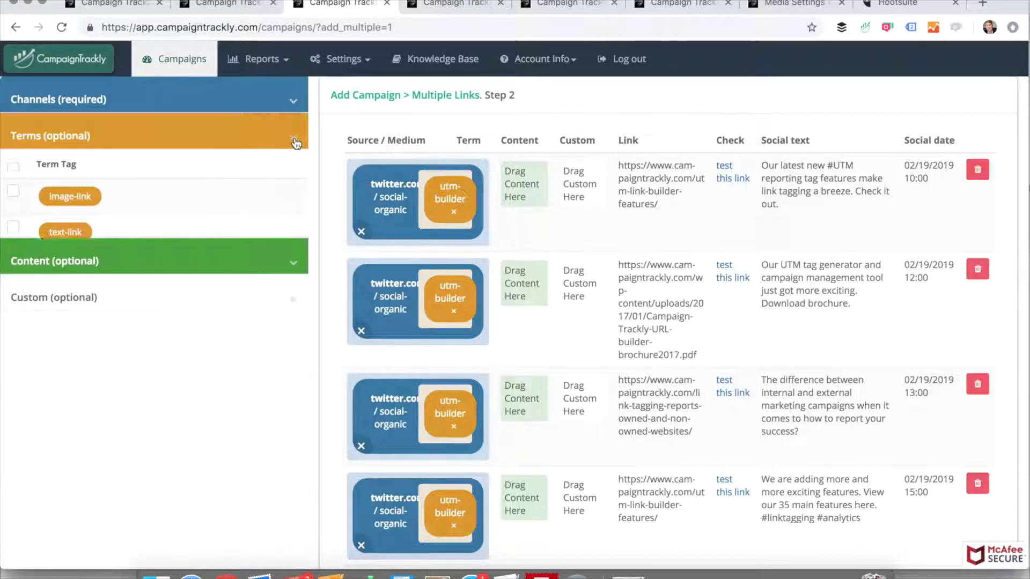
Step: Create and save a new 'blog' content tag
{"action": "left_click", "coordinate": [295, 177]}
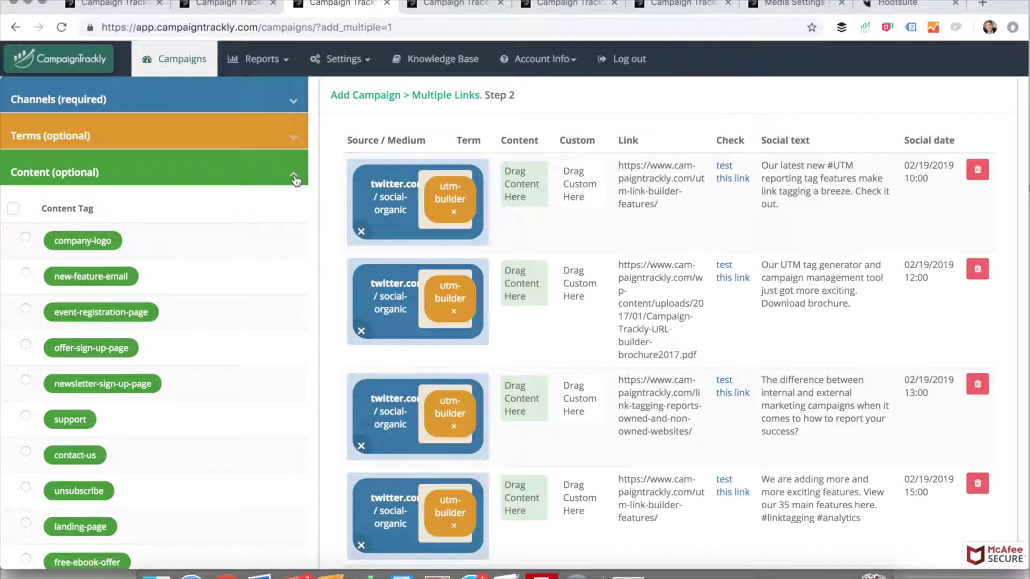
{"action": "scroll", "coordinate": [257, 292], "scroll_direction": "down", "scroll_amount": 2}
{"action": "scroll", "coordinate": [257, 291], "scroll_direction": "down", "scroll_amount": 2}
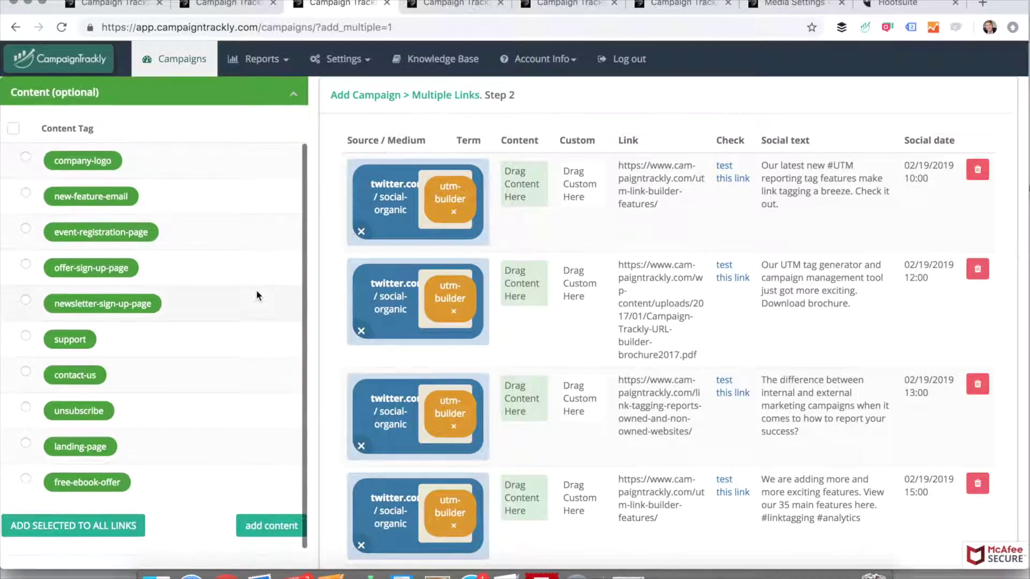
{"action": "left_click", "coordinate": [268, 503]}
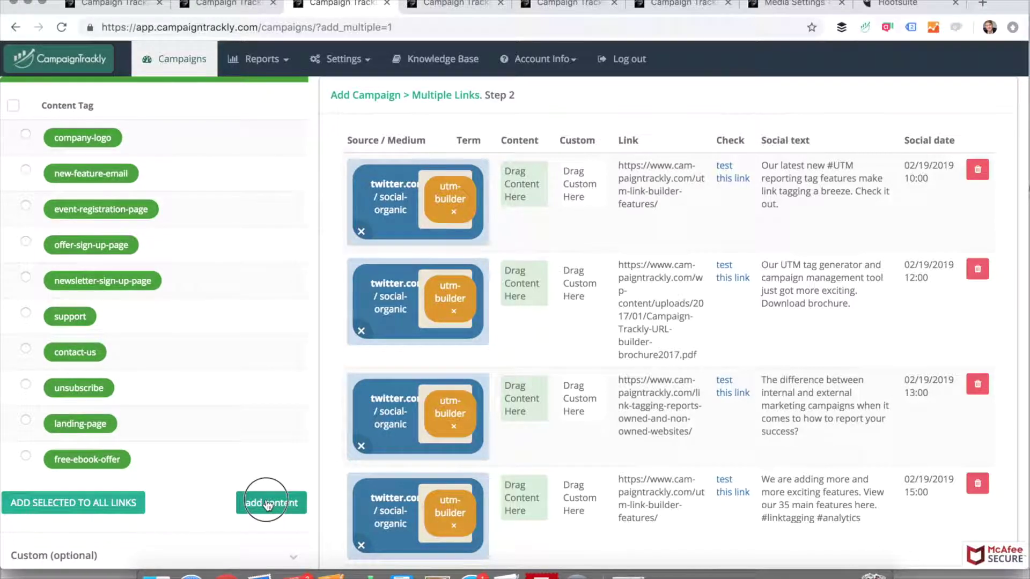
{"action": "left_click", "coordinate": [289, 174]}
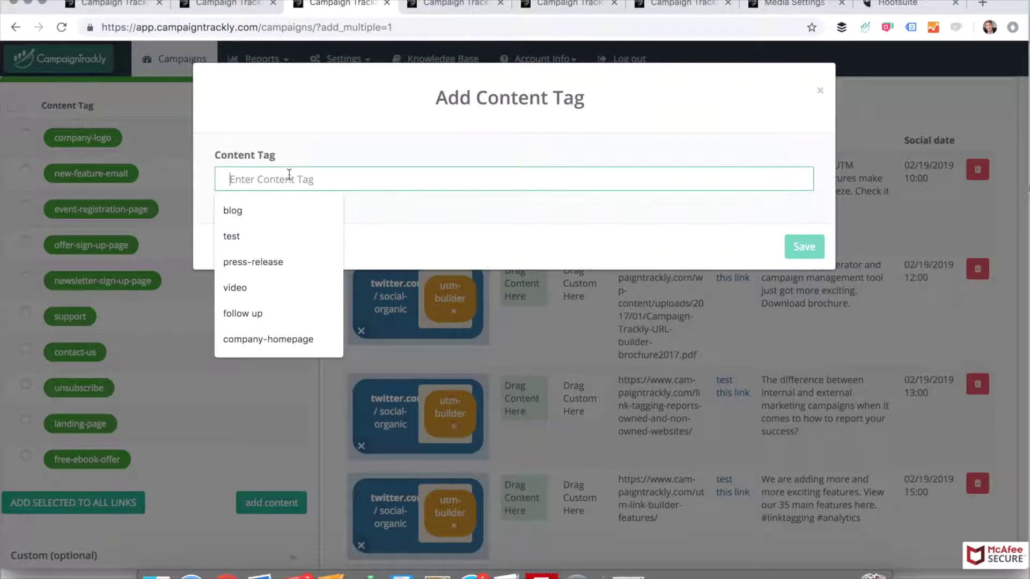
{"action": "type", "text": "blog"}
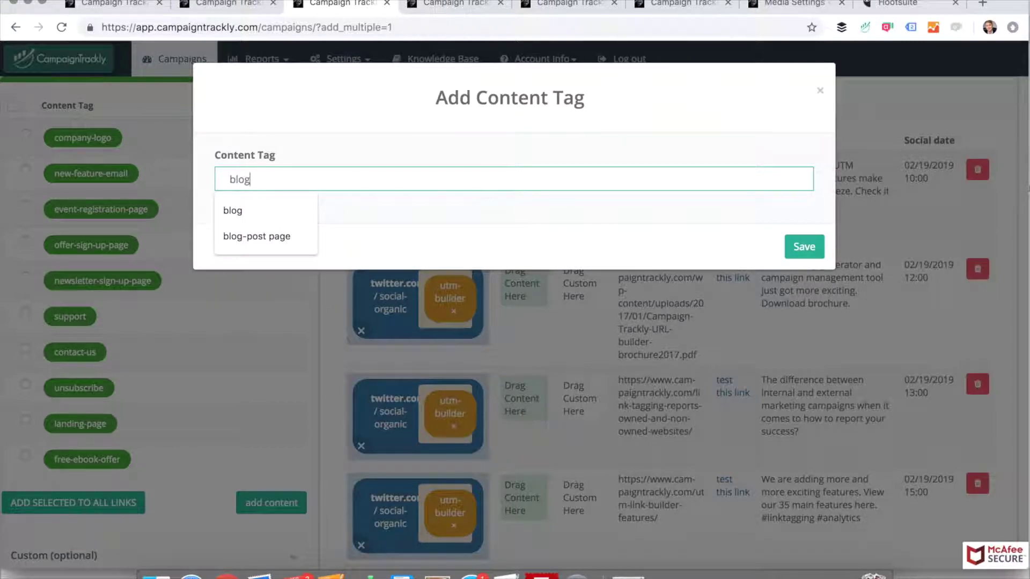
{"action": "left_click", "coordinate": [288, 212]}
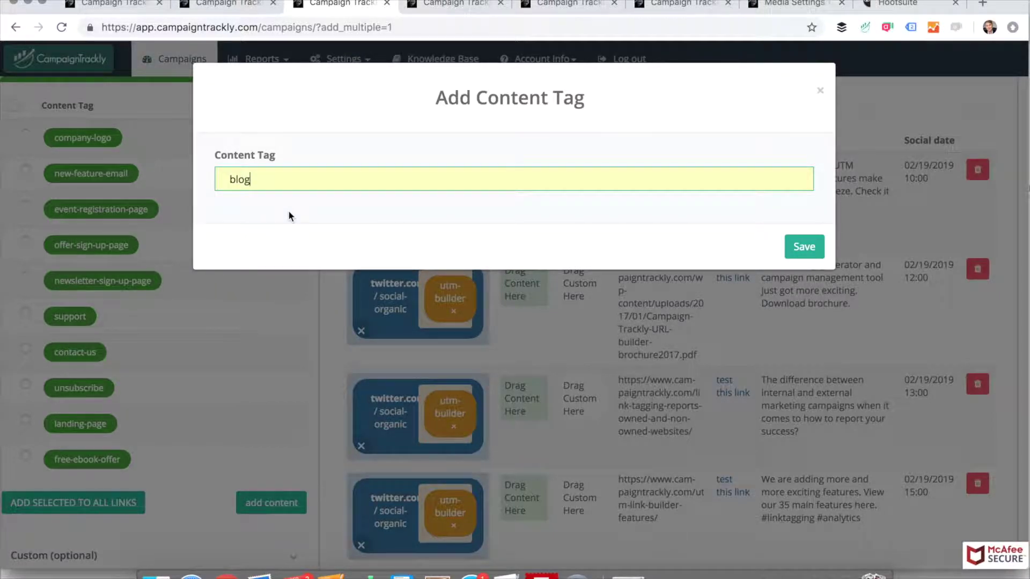
{"action": "left_click", "coordinate": [806, 252]}
Step: Tag links with blog (13:00), free-ebook-offer (first), landing-page (15:00), newsletter-sign-up-page (12:00)
{"action": "scroll", "coordinate": [241, 362], "scroll_direction": "down", "scroll_amount": 2}
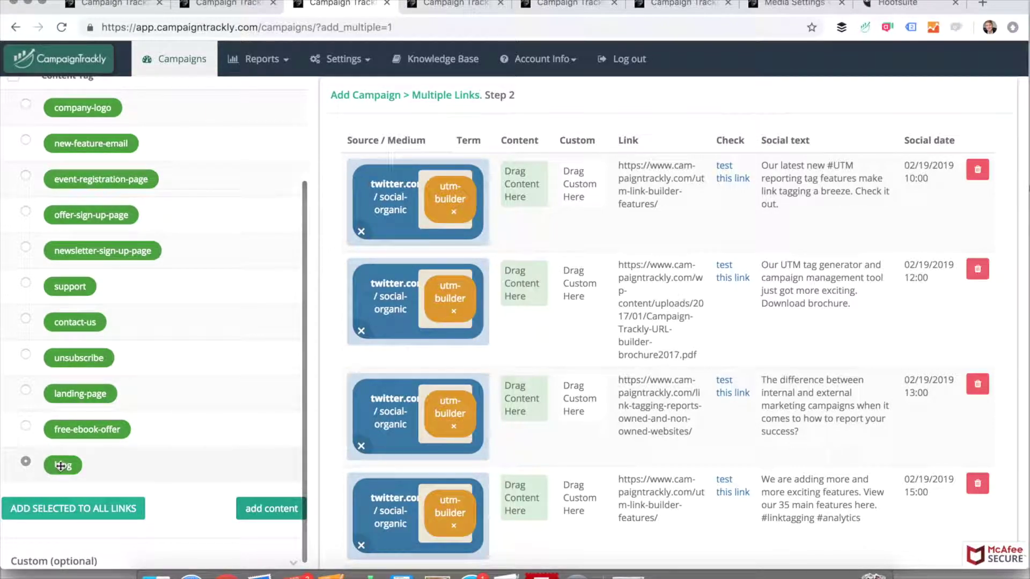
{"action": "left_click_drag", "start_coordinate": [60, 465], "coordinate": [518, 400]}
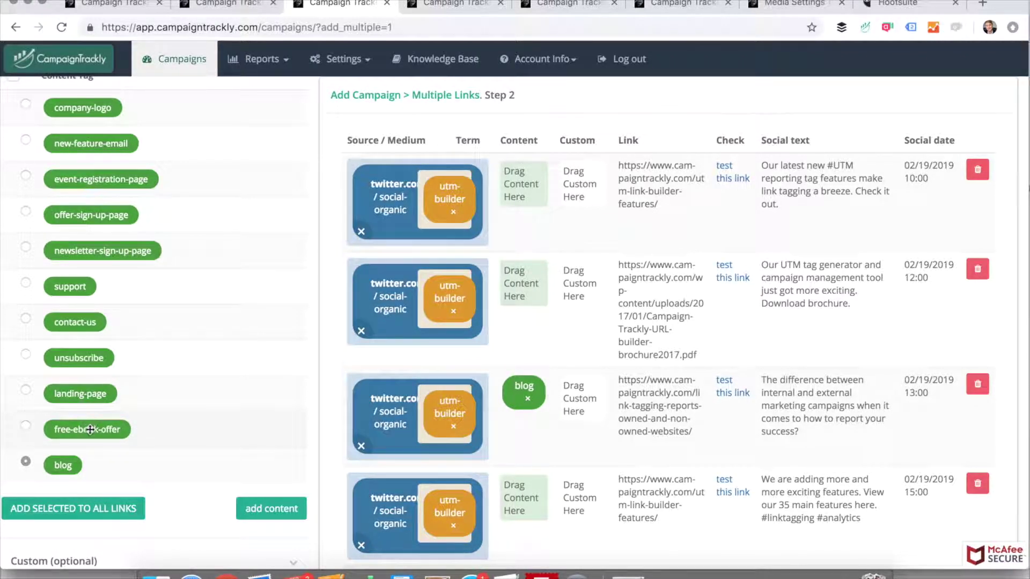
{"action": "left_click_drag", "start_coordinate": [90, 429], "coordinate": [544, 172]}
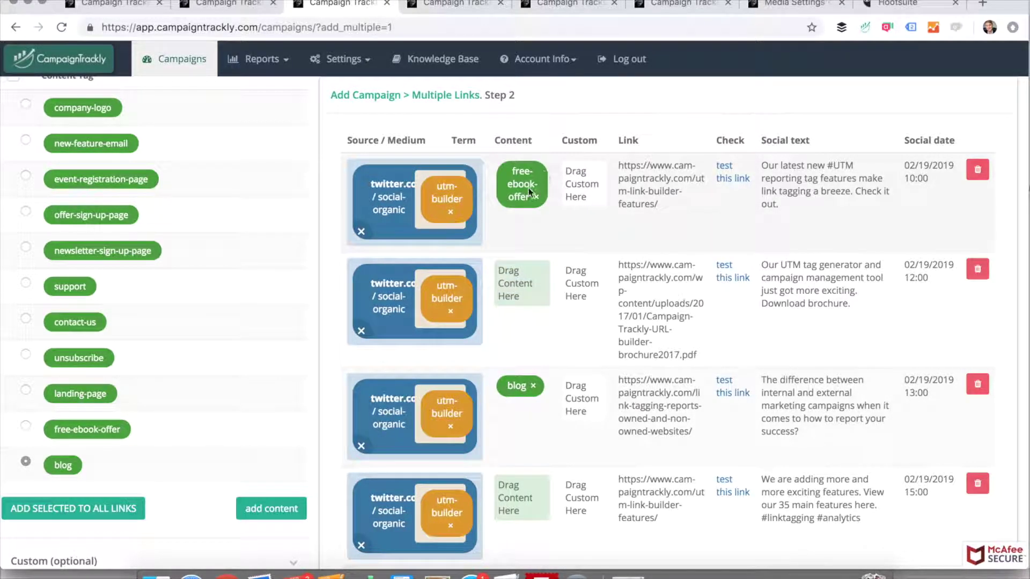
{"action": "scroll", "coordinate": [151, 414], "scroll_direction": "up", "scroll_amount": 3}
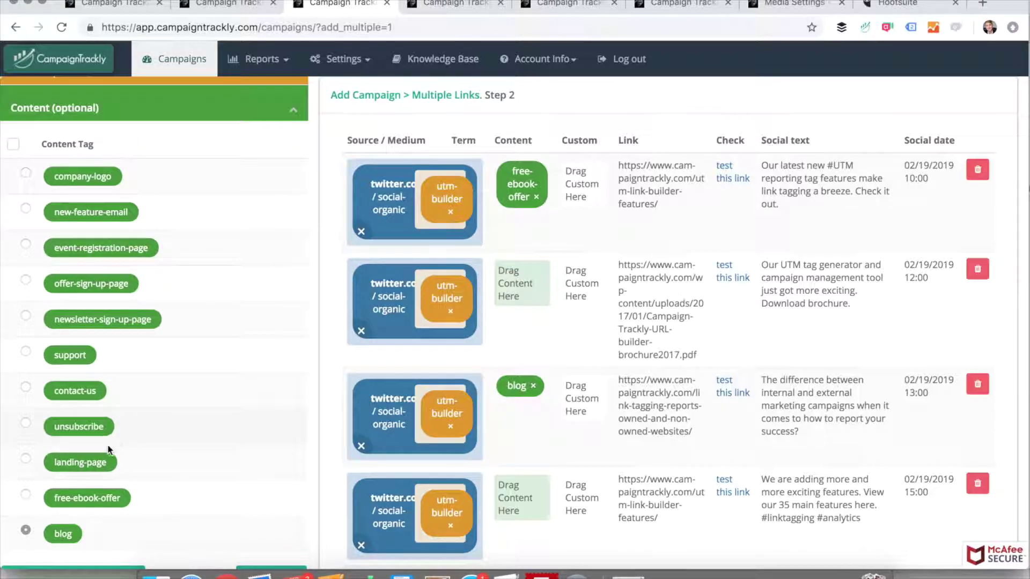
{"action": "left_click_drag", "start_coordinate": [106, 456], "coordinate": [537, 488]}
{"action": "scroll", "coordinate": [230, 395], "scroll_direction": "down", "scroll_amount": 1}
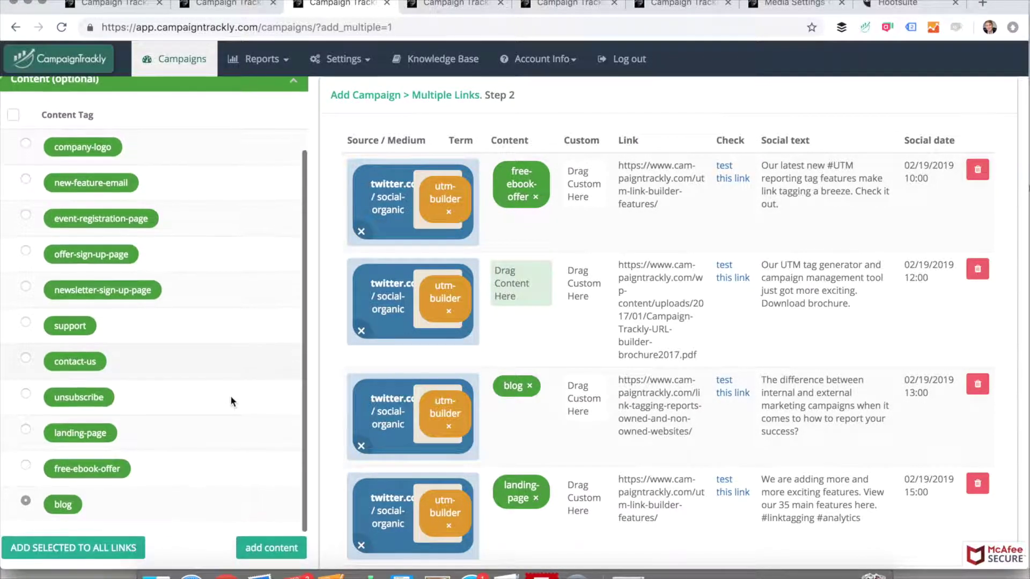
{"action": "scroll", "coordinate": [551, 374], "scroll_direction": "down", "scroll_amount": 3}
{"action": "scroll", "coordinate": [551, 374], "scroll_direction": "down", "scroll_amount": 3}
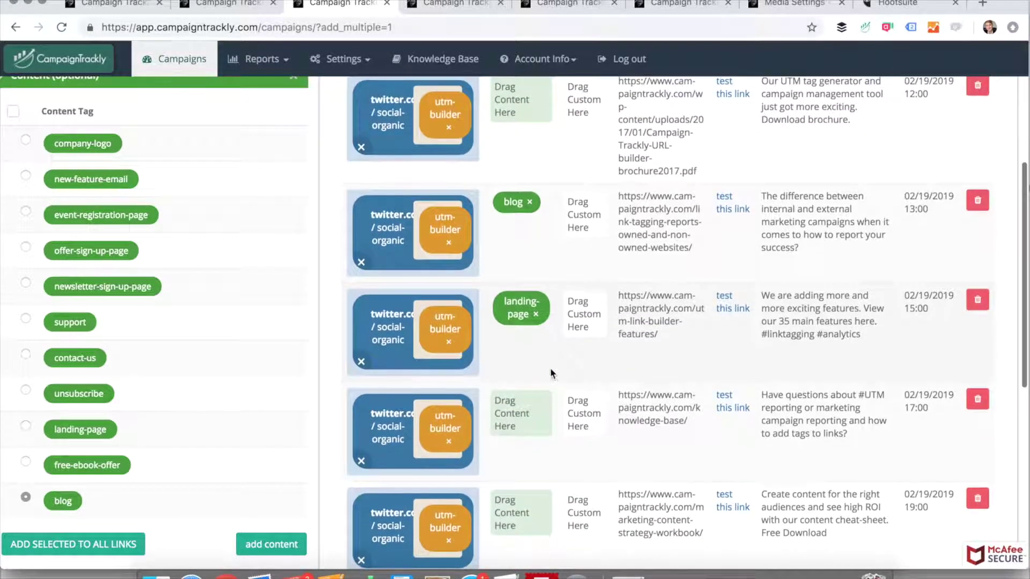
{"action": "scroll", "coordinate": [550, 374], "scroll_direction": "up", "scroll_amount": 2}
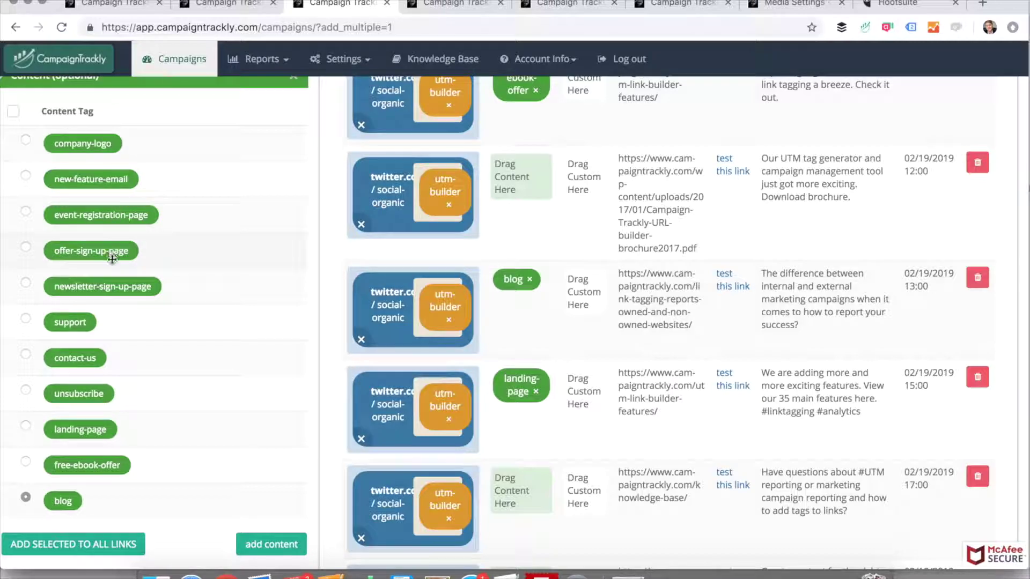
{"action": "left_click_drag", "start_coordinate": [110, 287], "coordinate": [539, 173]}
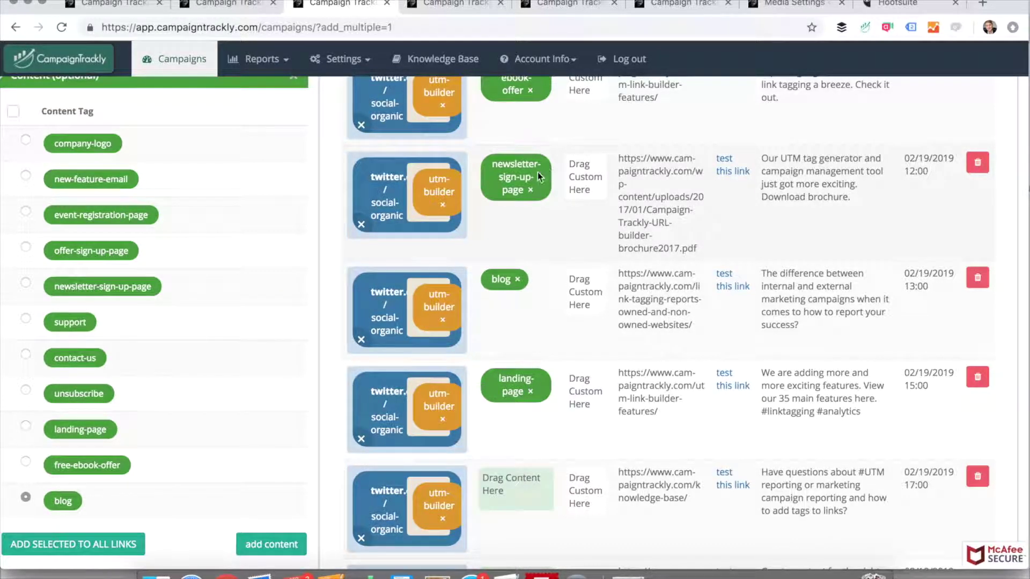
Step: Give all remaining untagged links the landing-page content tag
{"action": "left_click", "coordinate": [83, 543]}
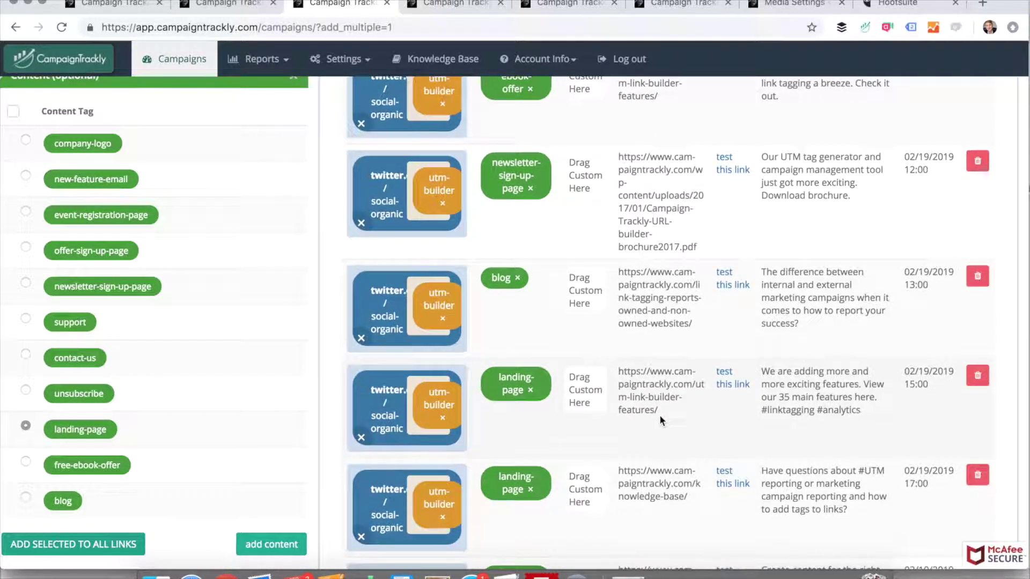
{"action": "scroll", "coordinate": [658, 414], "scroll_direction": "down", "scroll_amount": 5}
{"action": "scroll", "coordinate": [661, 419], "scroll_direction": "up", "scroll_amount": 6}
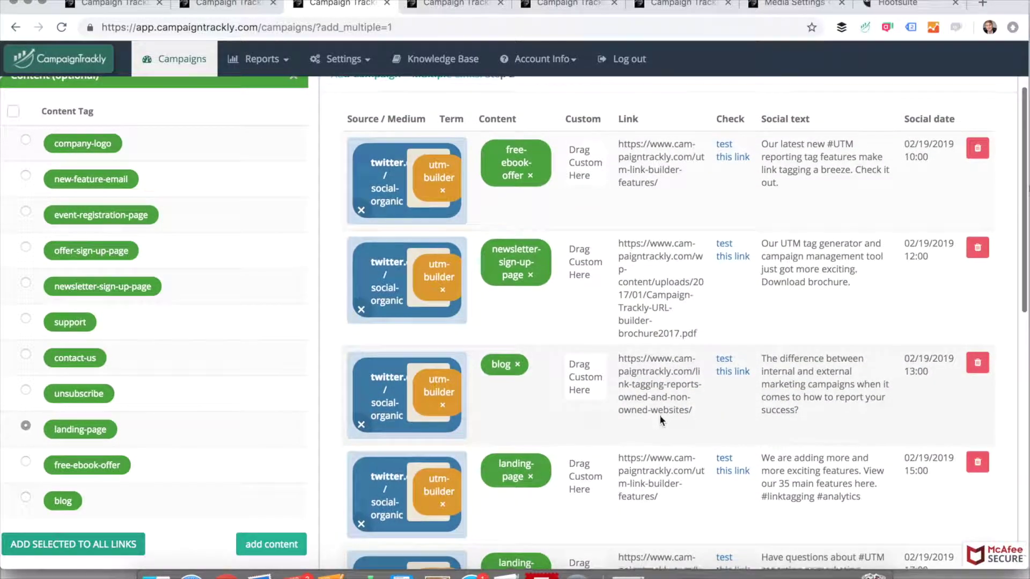
{"action": "scroll", "coordinate": [659, 414], "scroll_direction": "down", "scroll_amount": 8}
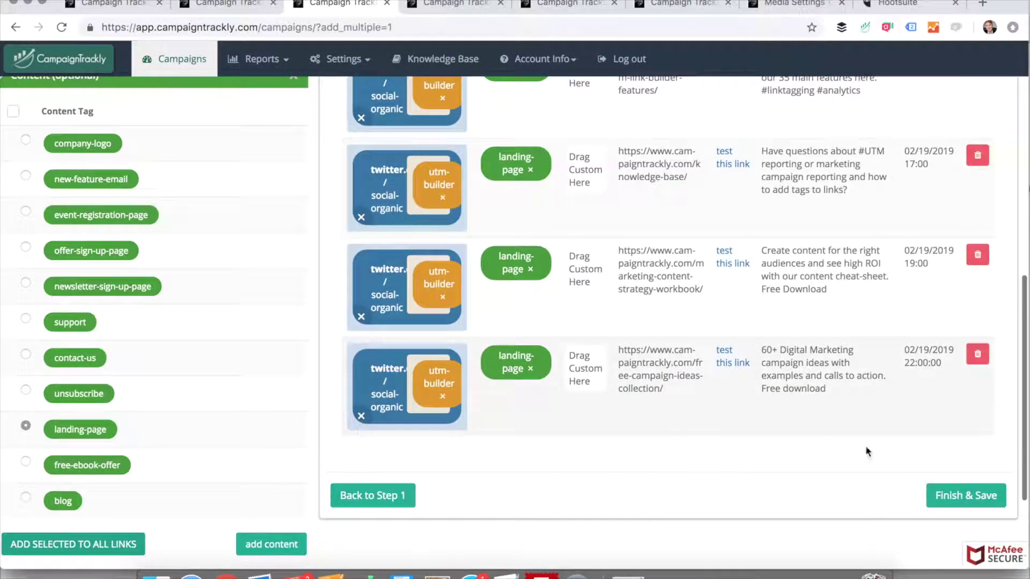
{"action": "left_click", "coordinate": [976, 496]}
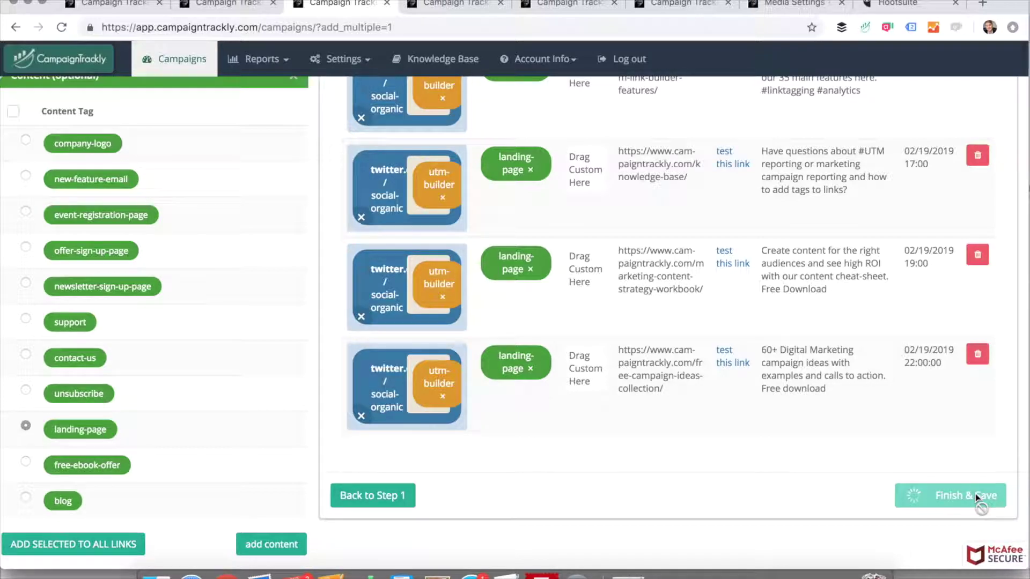
{"action": "scroll", "coordinate": [736, 433], "scroll_direction": "up", "scroll_amount": 1}
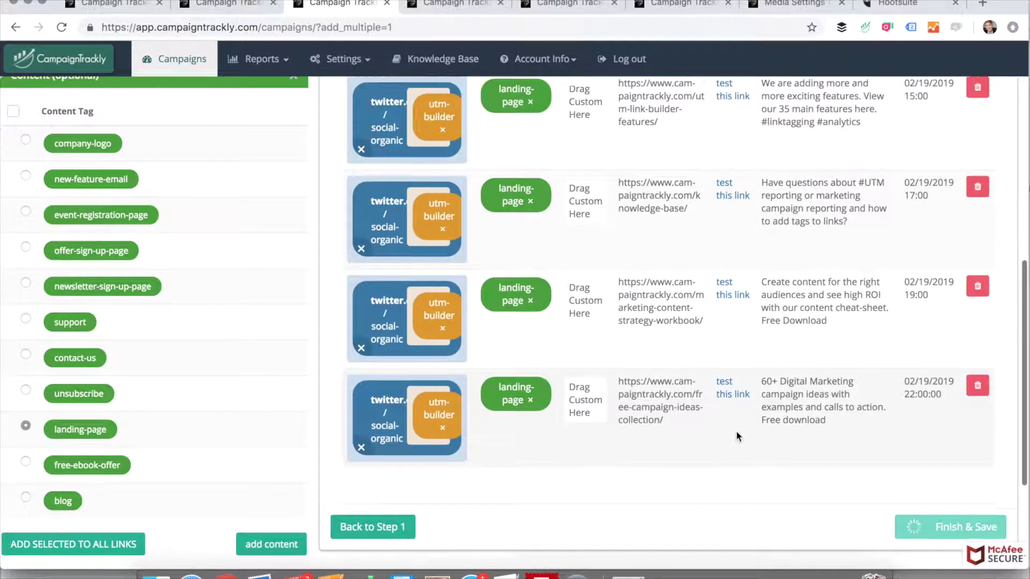
{"action": "scroll", "coordinate": [737, 436], "scroll_direction": "up", "scroll_amount": 3}
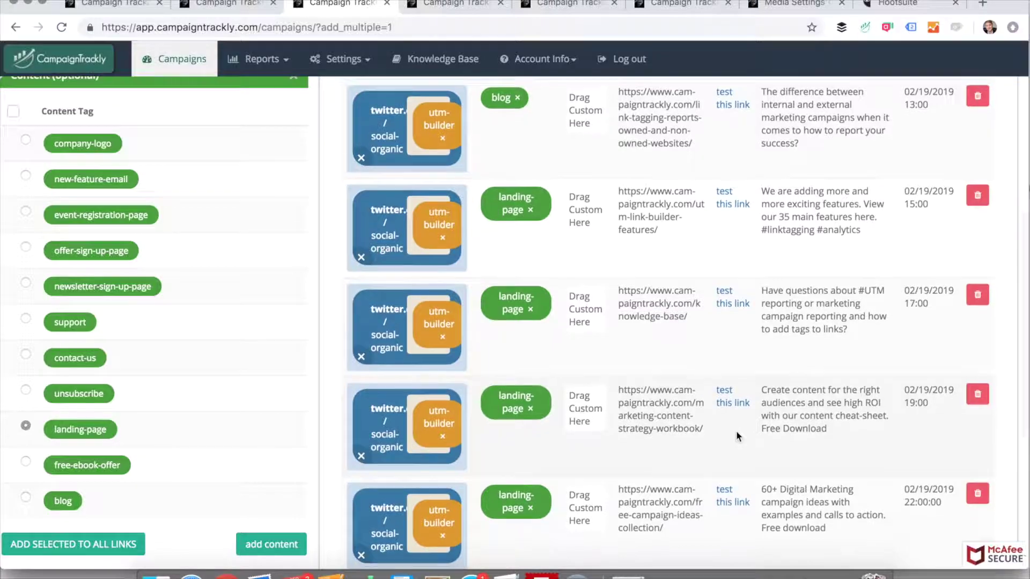
{"action": "scroll", "coordinate": [735, 435], "scroll_direction": "up", "scroll_amount": 2}
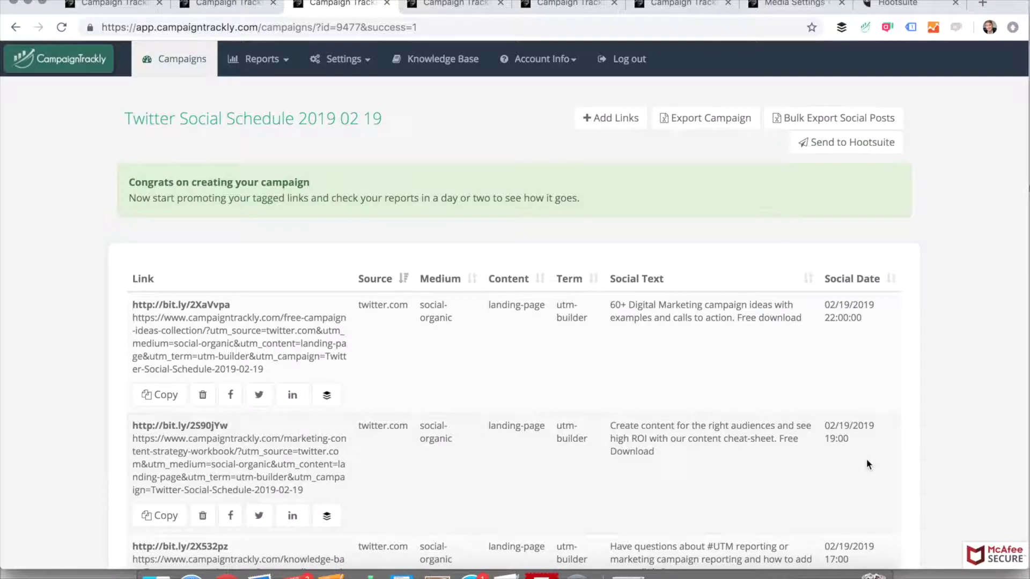
{"action": "scroll", "coordinate": [867, 464], "scroll_direction": "down", "scroll_amount": 3}
{"action": "scroll", "coordinate": [866, 460], "scroll_direction": "down", "scroll_amount": 10}
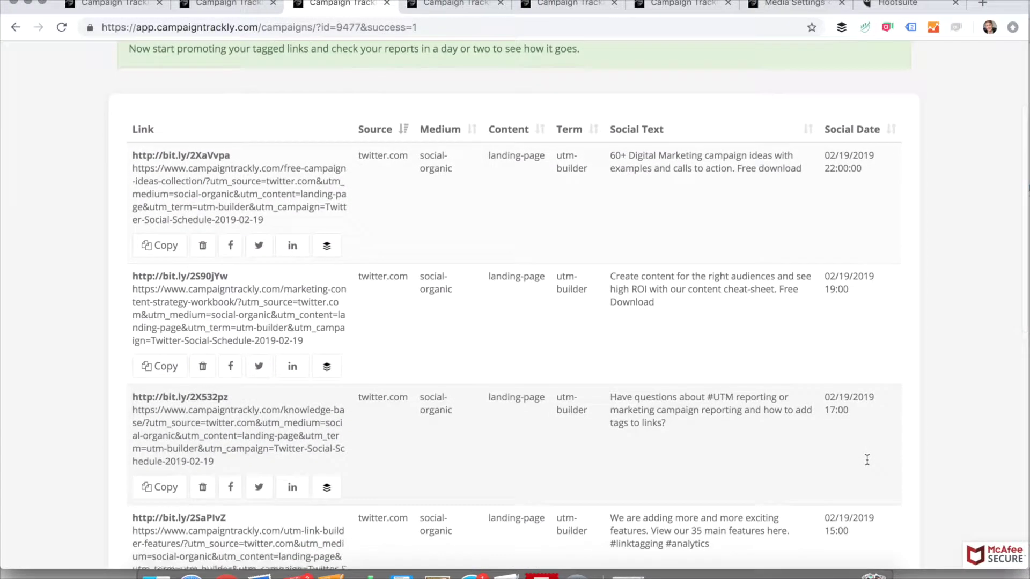
{"action": "scroll", "coordinate": [866, 458], "scroll_direction": "down", "scroll_amount": 6}
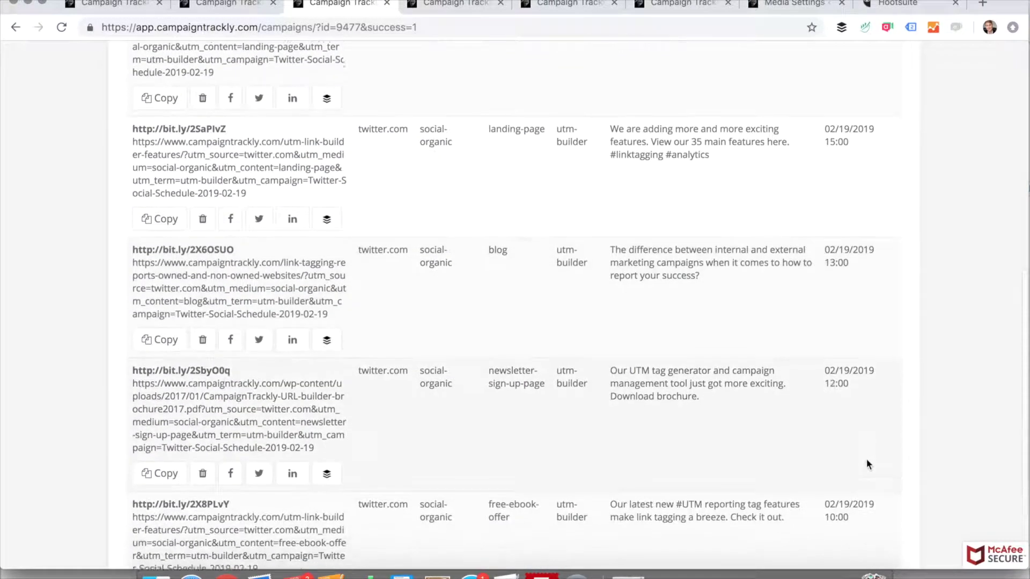
{"action": "scroll", "coordinate": [867, 459], "scroll_direction": "up", "scroll_amount": 6}
{"action": "scroll", "coordinate": [866, 458], "scroll_direction": "up", "scroll_amount": 10}
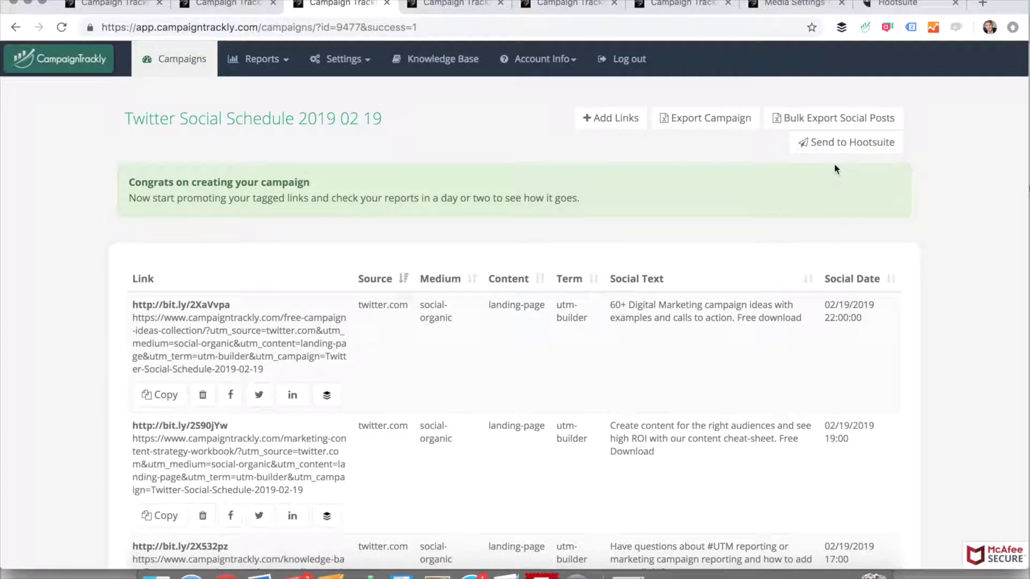
Step: Send the campaign's social messages to the TWITTER Hootsuite profile
{"action": "left_click", "coordinate": [834, 141]}
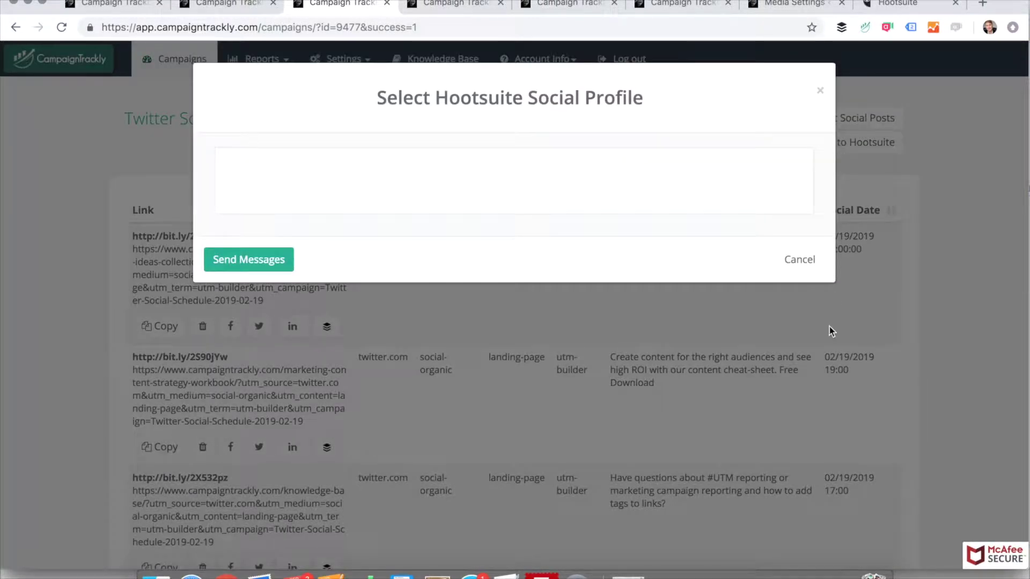
{"action": "left_click", "coordinate": [258, 152]}
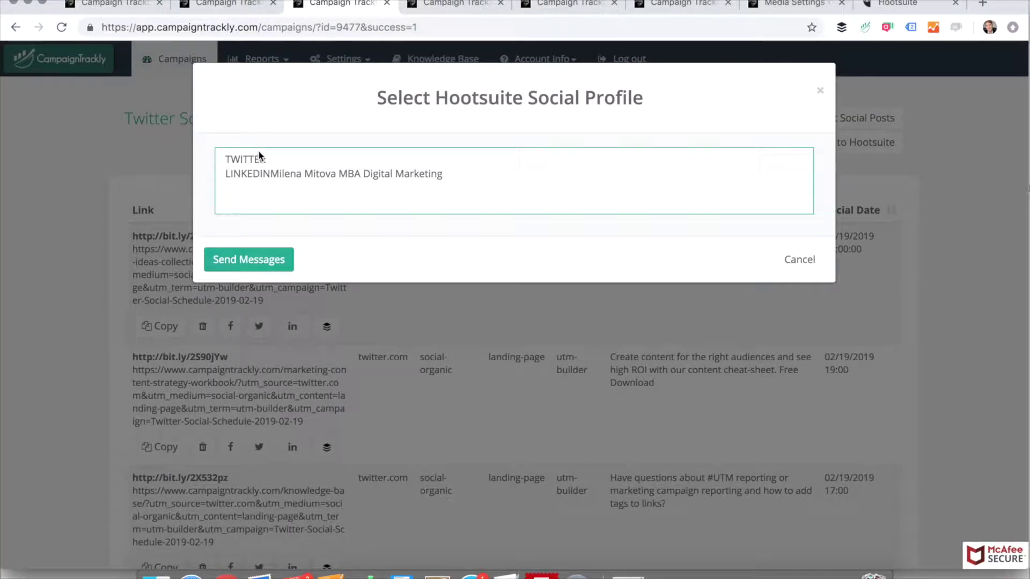
{"action": "left_click", "coordinate": [259, 157]}
{"action": "left_click", "coordinate": [252, 260]}
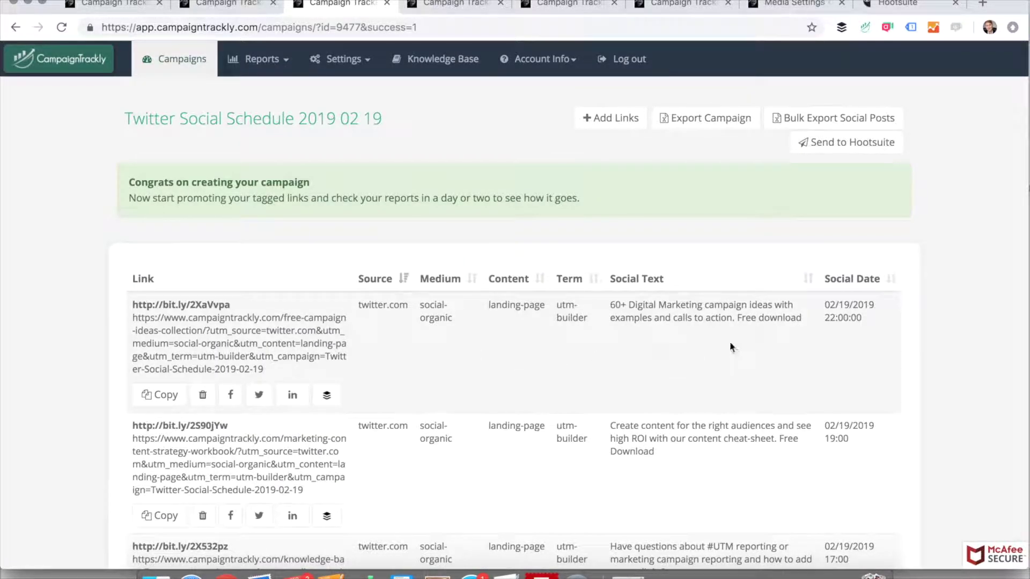
{"action": "left_click", "coordinate": [901, 6]}
Step: Filter the Planner to the Campaigntrackly network and advance to the week of Feb 17–23, 2019
{"action": "scroll", "coordinate": [375, 485], "scroll_direction": "up", "scroll_amount": 6}
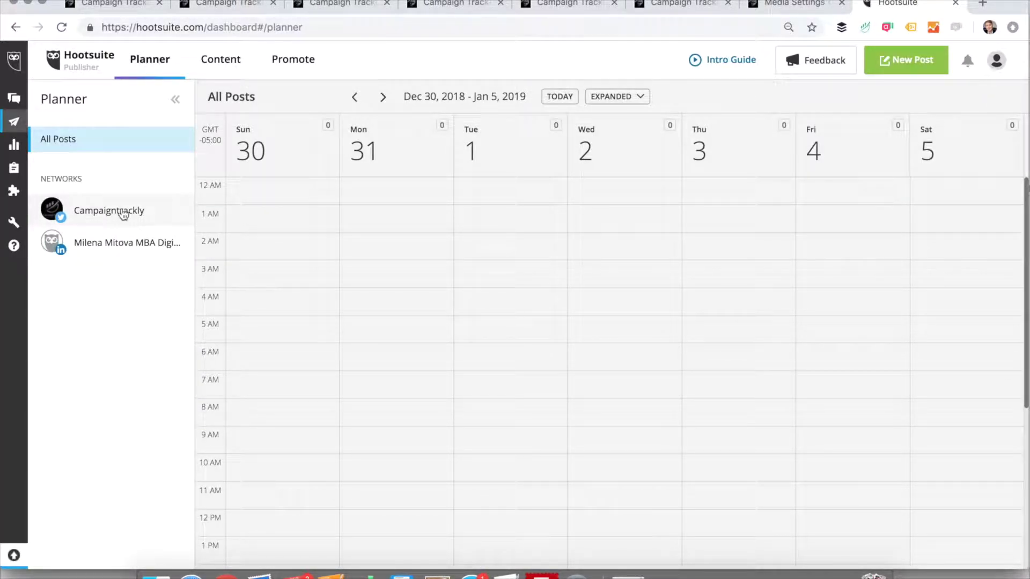
{"action": "left_click", "coordinate": [122, 214]}
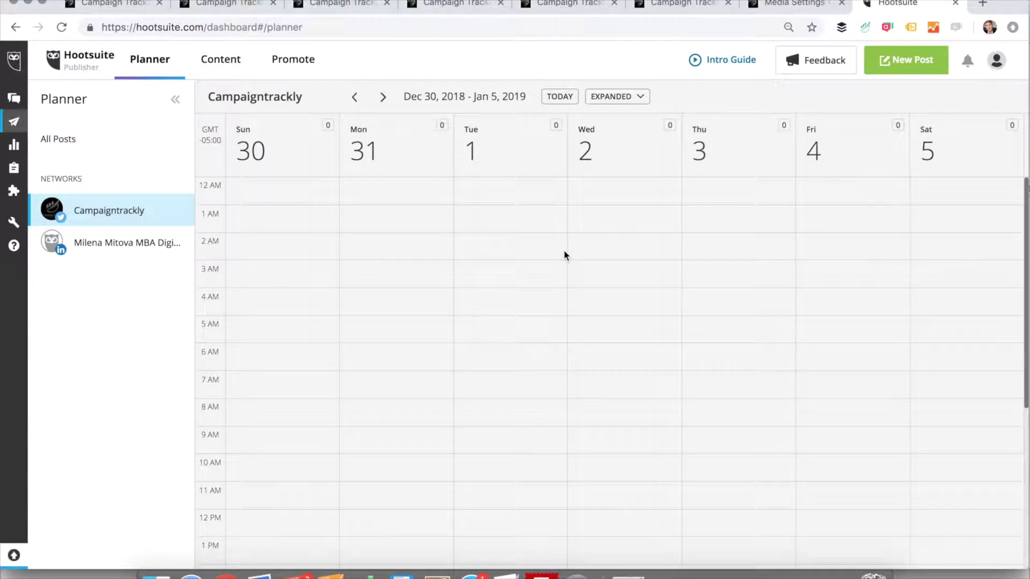
{"action": "left_click", "coordinate": [382, 97]}
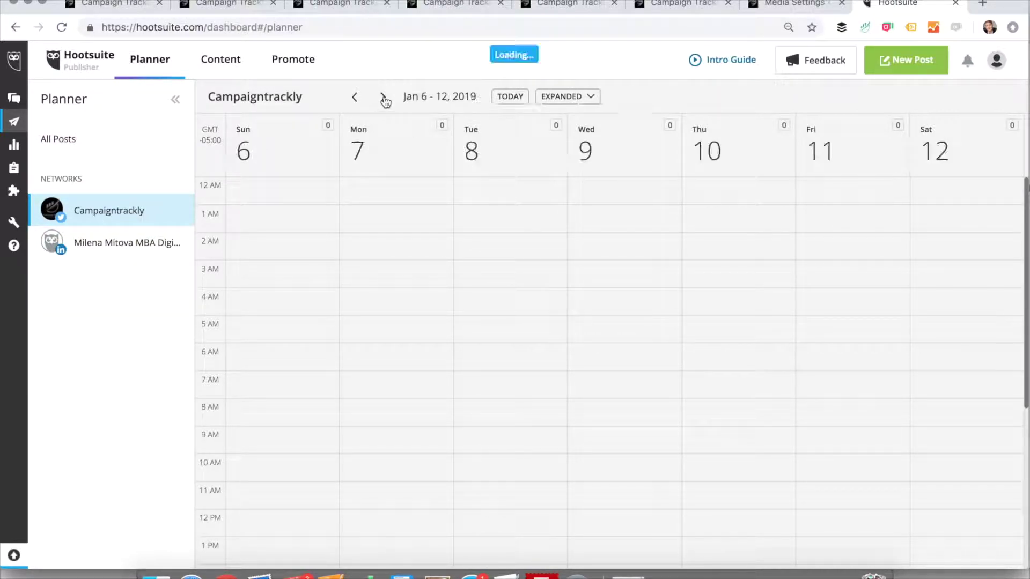
{"action": "left_click", "coordinate": [383, 98]}
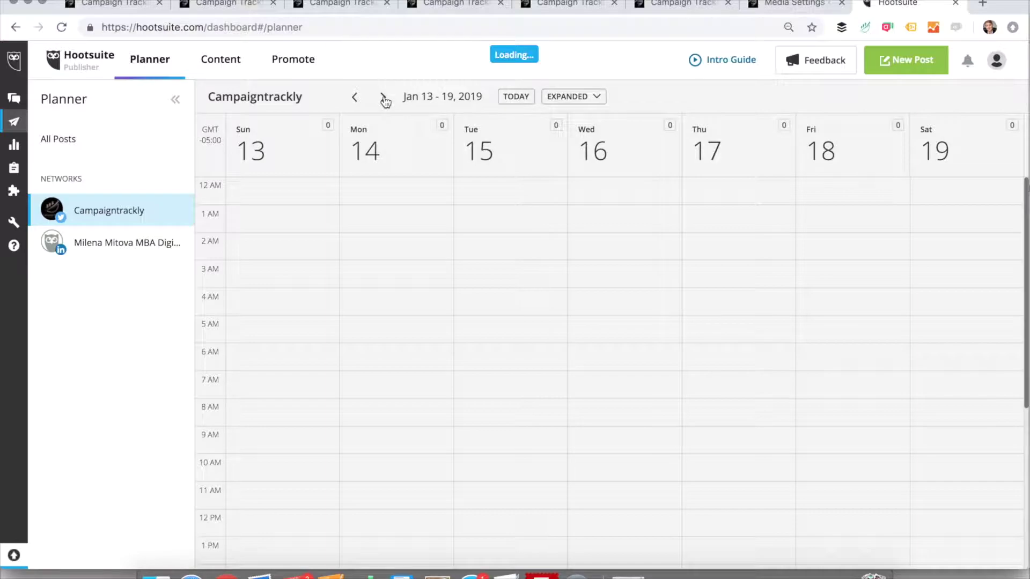
{"action": "left_click", "coordinate": [383, 99]}
{"action": "left_click", "coordinate": [383, 98]}
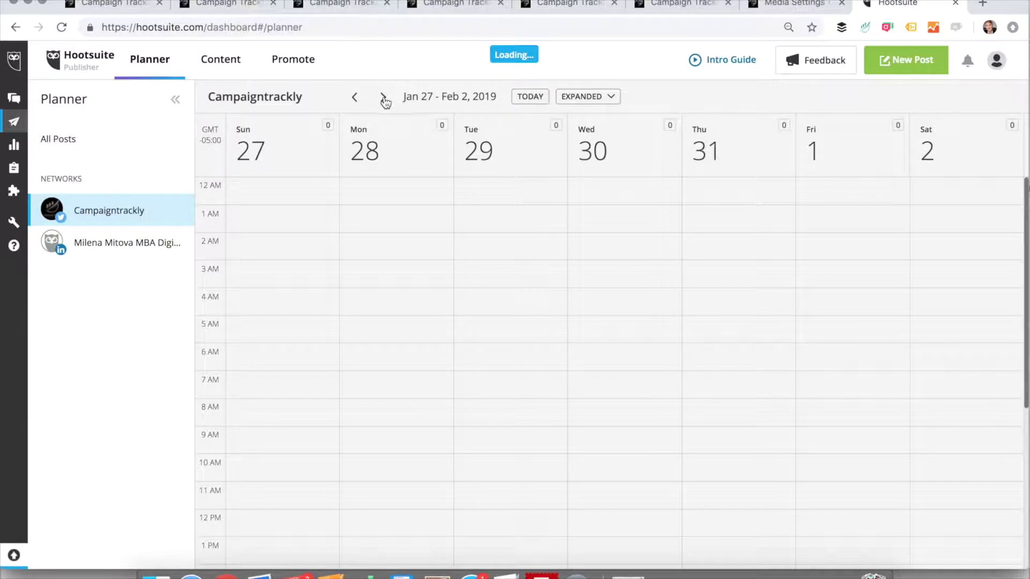
{"action": "left_click", "coordinate": [383, 98]}
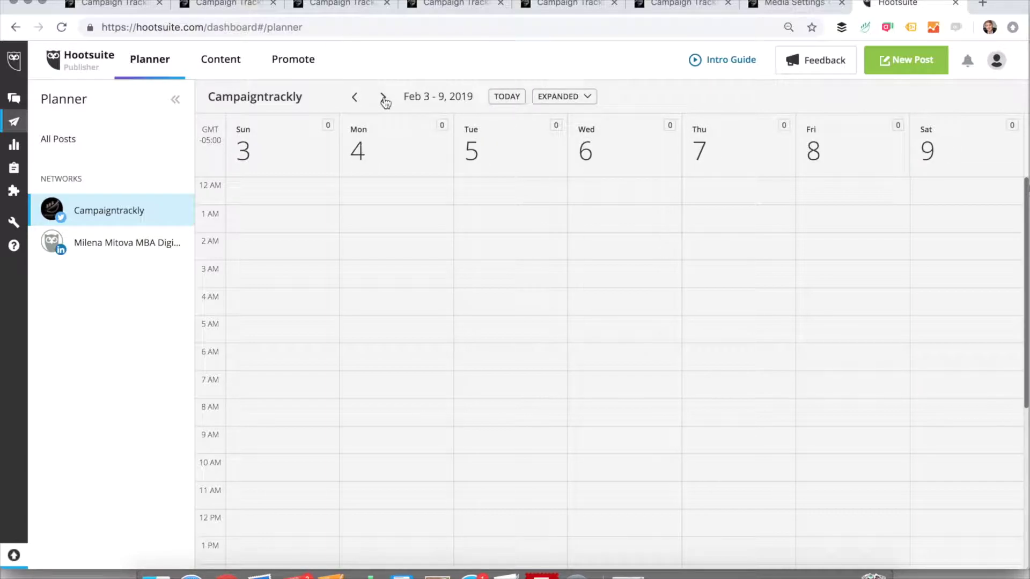
{"action": "left_click", "coordinate": [383, 98]}
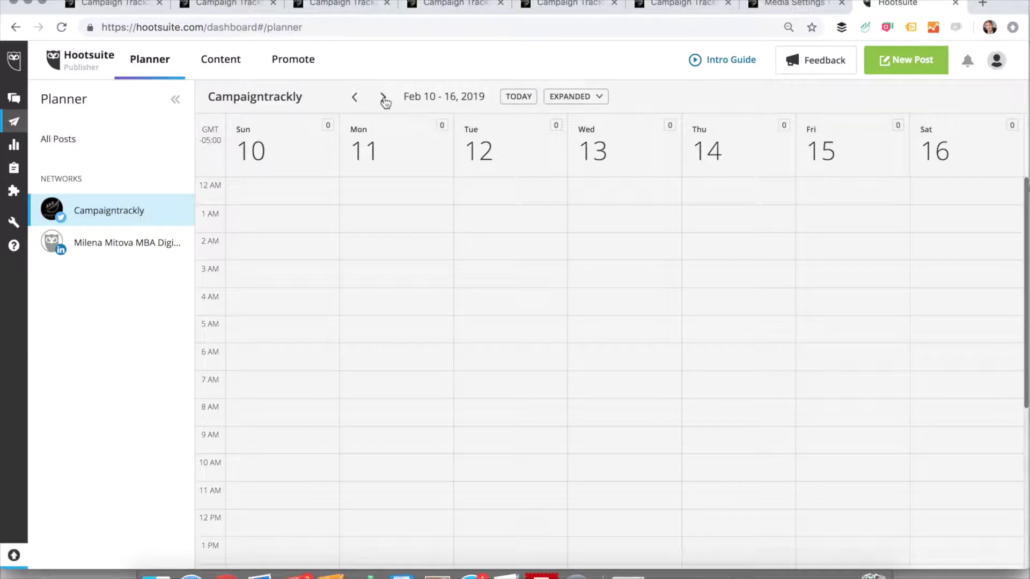
{"action": "left_click", "coordinate": [383, 98]}
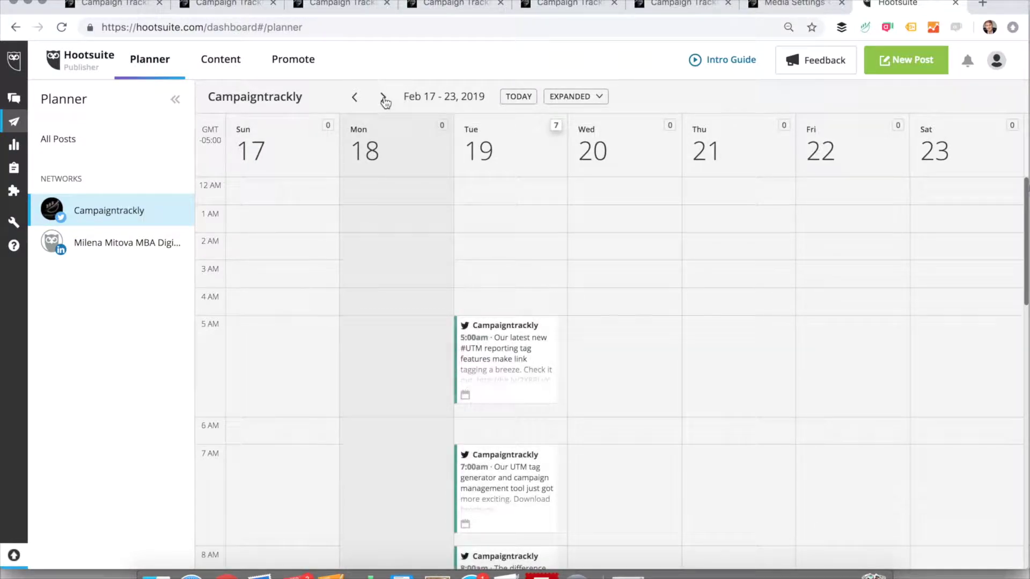
{"action": "scroll", "coordinate": [639, 268], "scroll_direction": "down", "scroll_amount": 3}
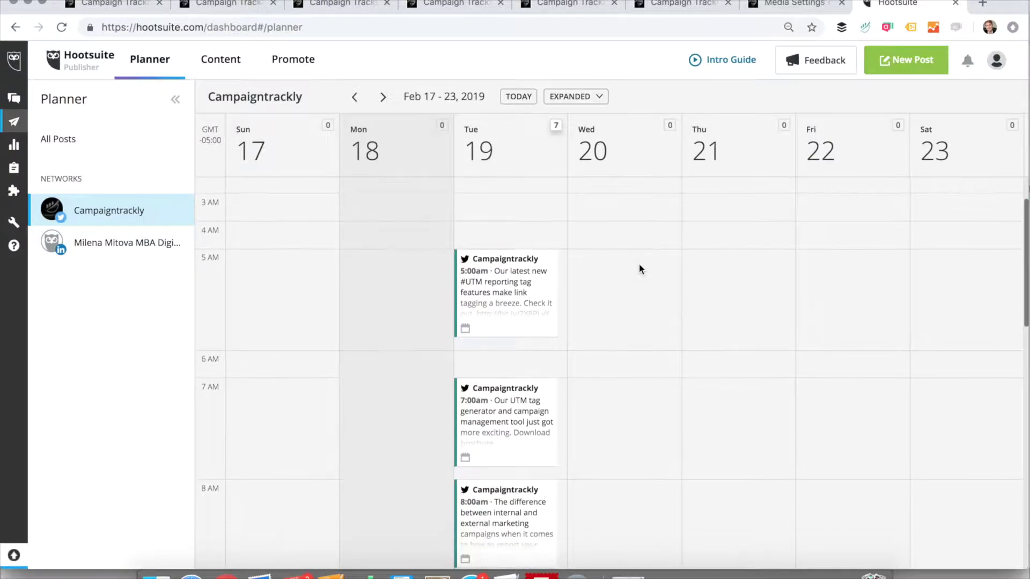
Step: Open the Tuesday February 19 5:00am post's scheduled details and scroll through the day's posts
{"action": "left_click", "coordinate": [509, 276]}
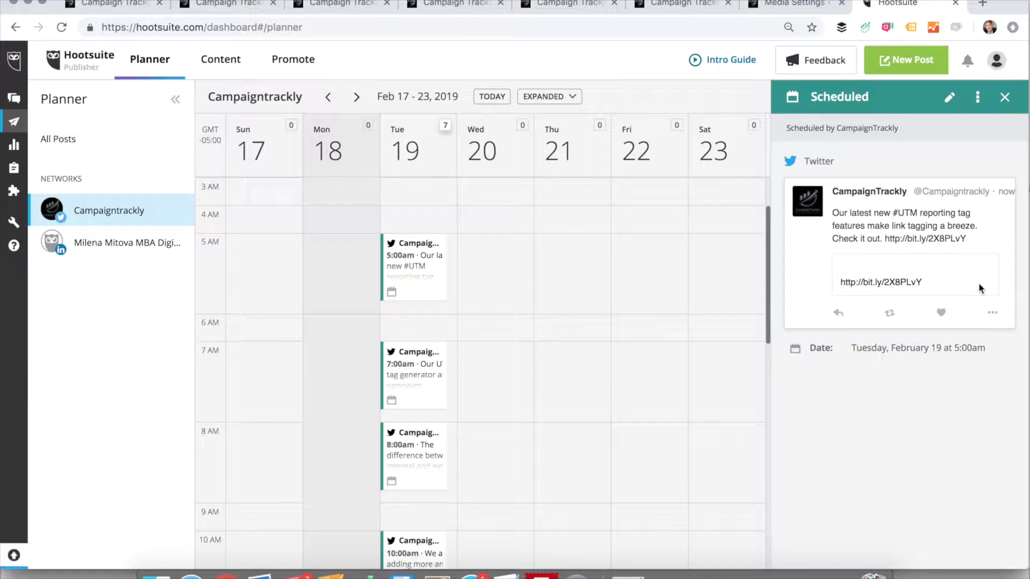
{"action": "left_click", "coordinate": [991, 313]}
{"action": "scroll", "coordinate": [486, 383], "scroll_direction": "down", "scroll_amount": 5}
{"action": "scroll", "coordinate": [486, 382], "scroll_direction": "down", "scroll_amount": 15}
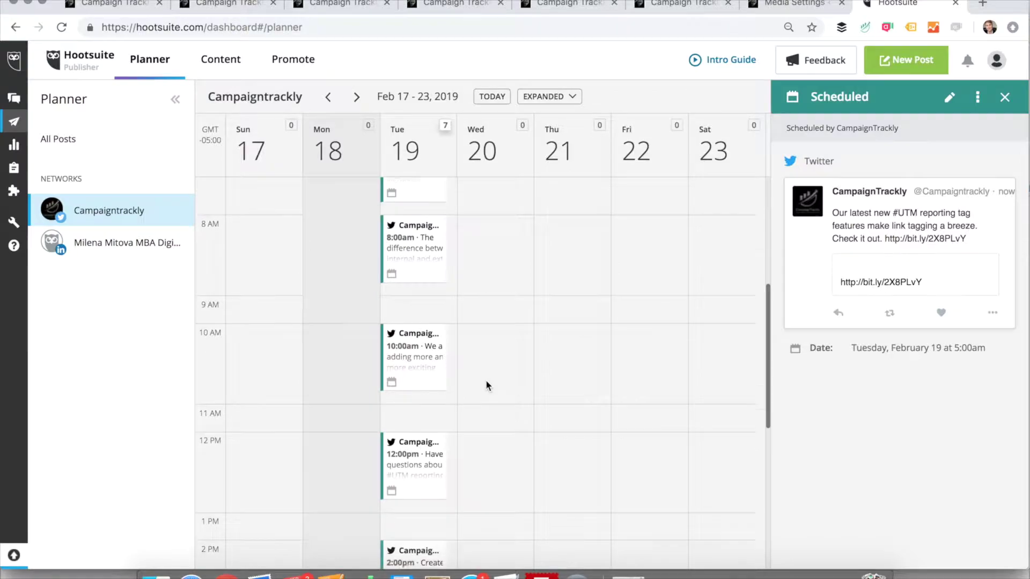
{"action": "scroll", "coordinate": [486, 385], "scroll_direction": "down", "scroll_amount": 3}
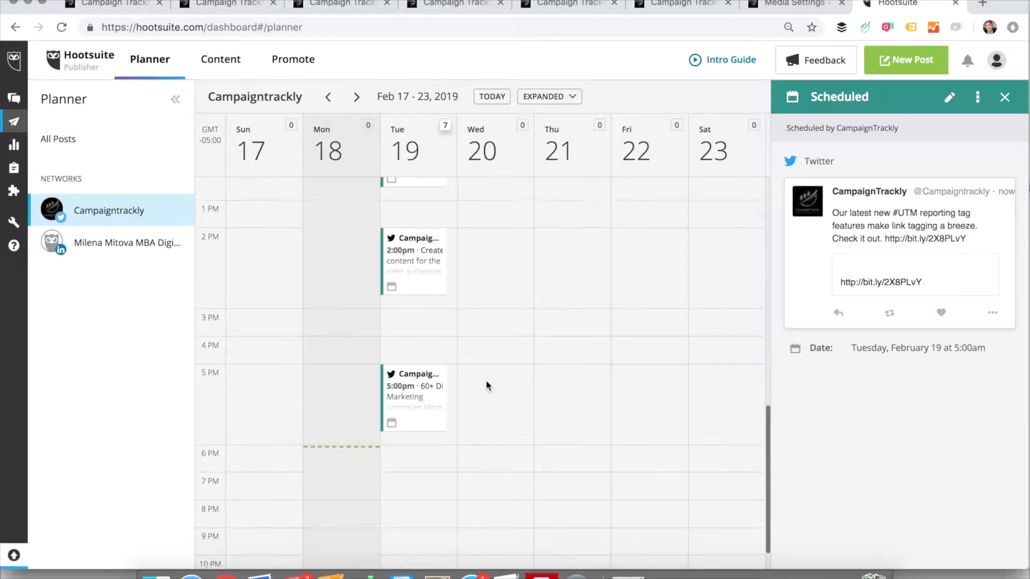
{"action": "scroll", "coordinate": [486, 385], "scroll_direction": "up", "scroll_amount": 12}
{"action": "scroll", "coordinate": [486, 385], "scroll_direction": "up", "scroll_amount": 9}
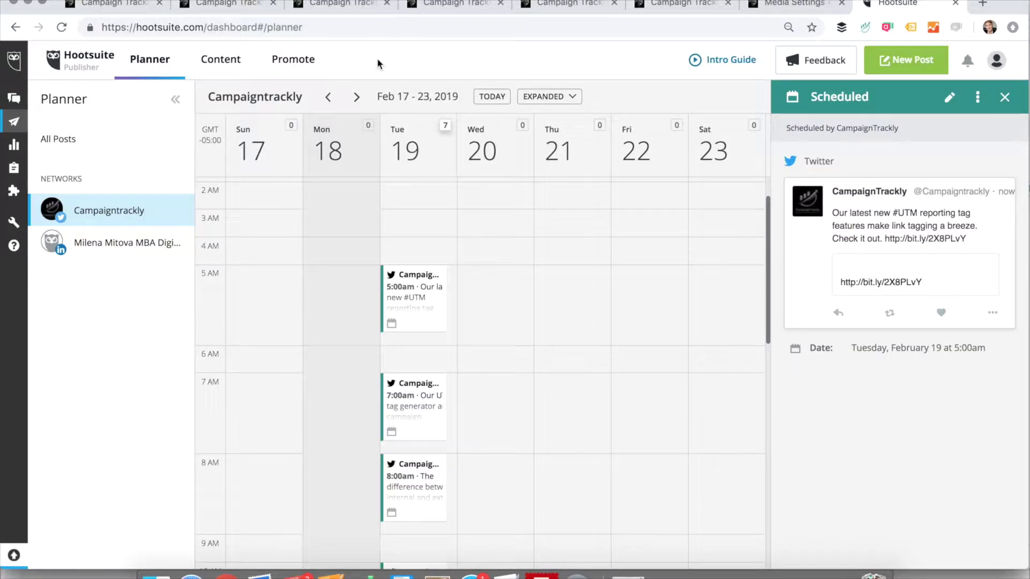
Step: Open Reports > External Campaigns and scroll to 'Twitter Social Schedule 2019 02 19' with 7 links
{"action": "left_click", "coordinate": [336, 5]}
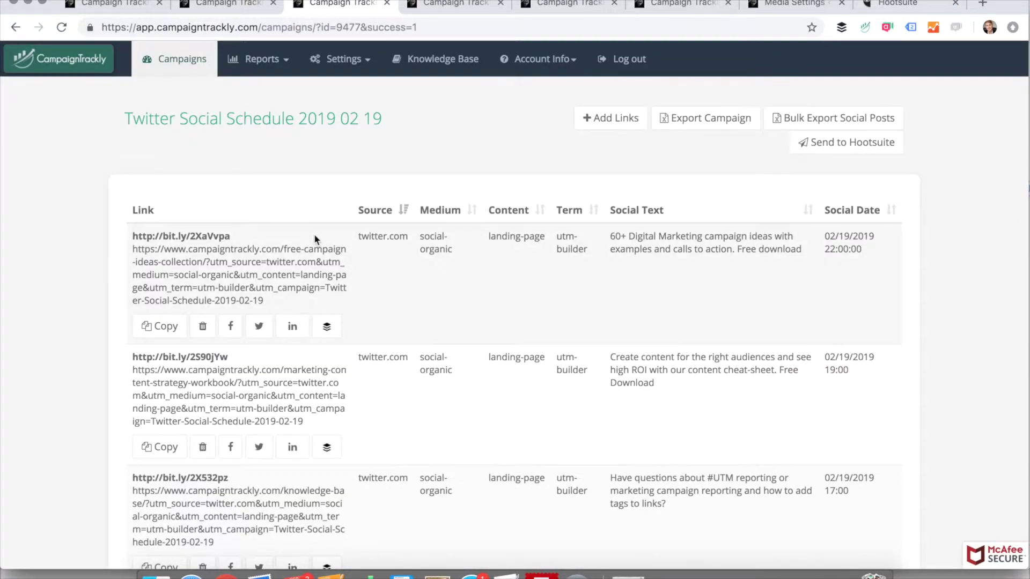
{"action": "scroll", "coordinate": [314, 236], "scroll_direction": "down", "scroll_amount": 7}
{"action": "scroll", "coordinate": [315, 239], "scroll_direction": "up", "scroll_amount": 7}
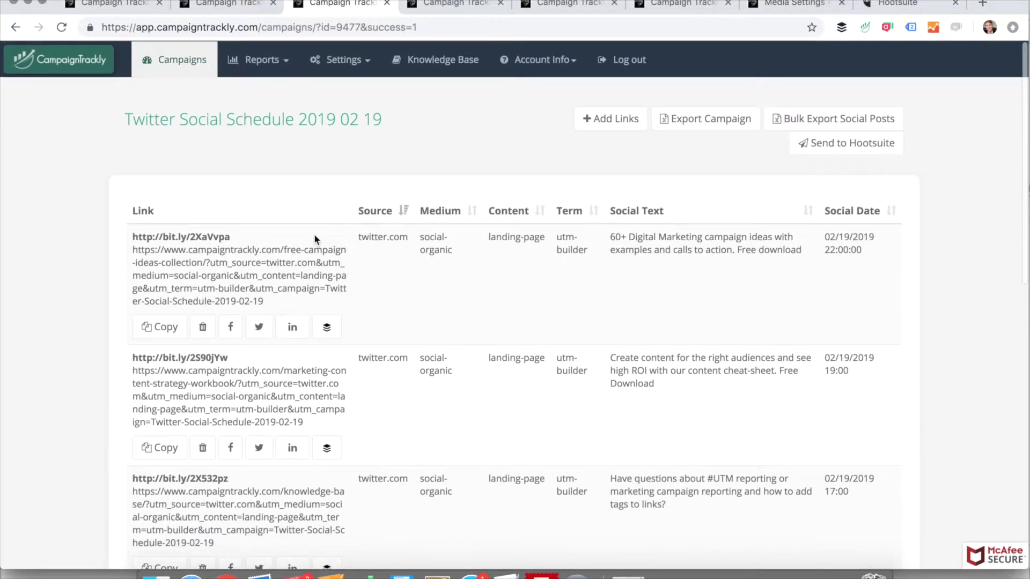
{"action": "left_click", "coordinate": [261, 63]}
{"action": "left_click", "coordinate": [262, 87]}
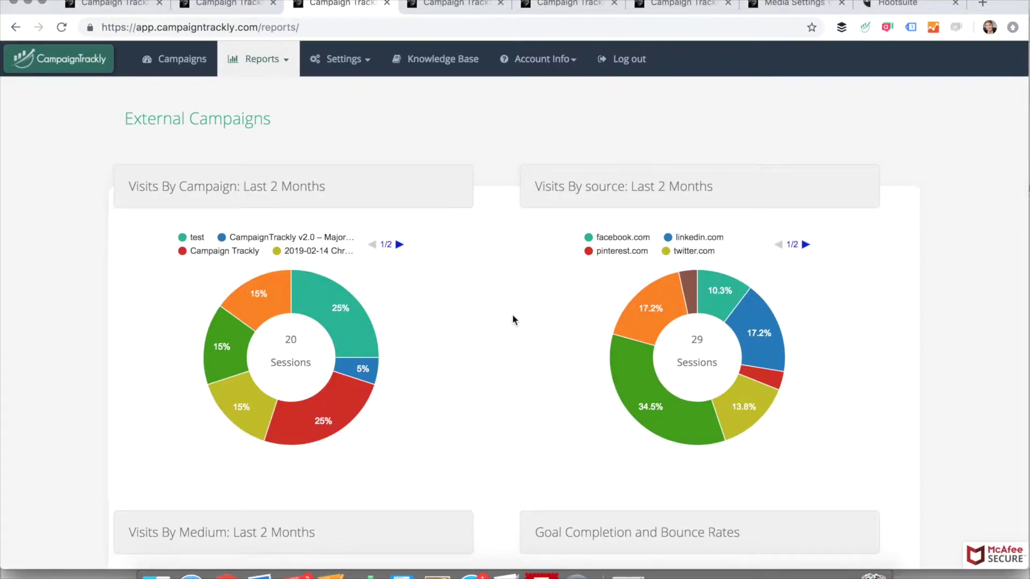
{"action": "scroll", "coordinate": [512, 320], "scroll_direction": "down", "scroll_amount": 2}
{"action": "scroll", "coordinate": [512, 320], "scroll_direction": "down", "scroll_amount": 10}
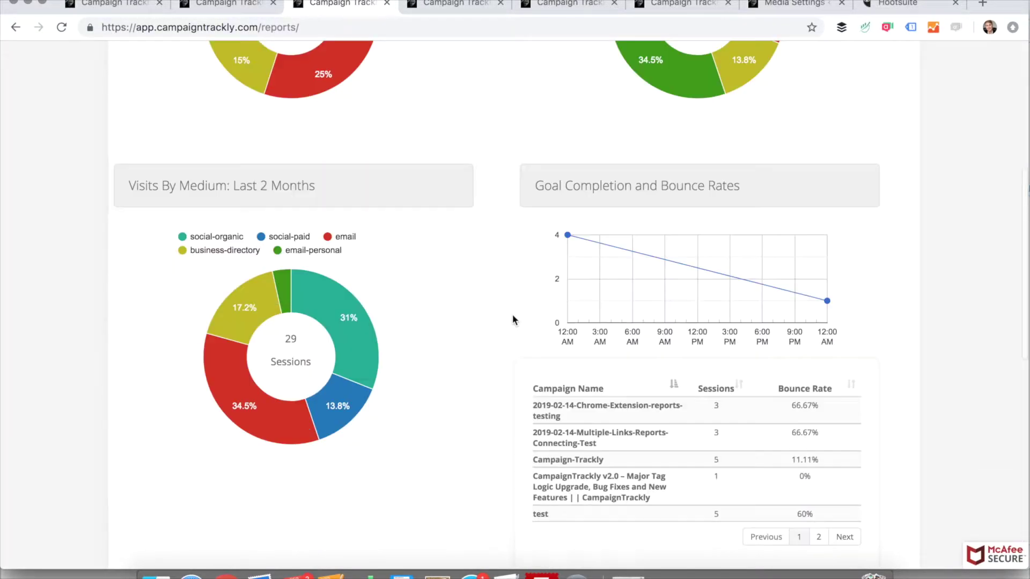
{"action": "scroll", "coordinate": [512, 320], "scroll_direction": "down", "scroll_amount": 1}
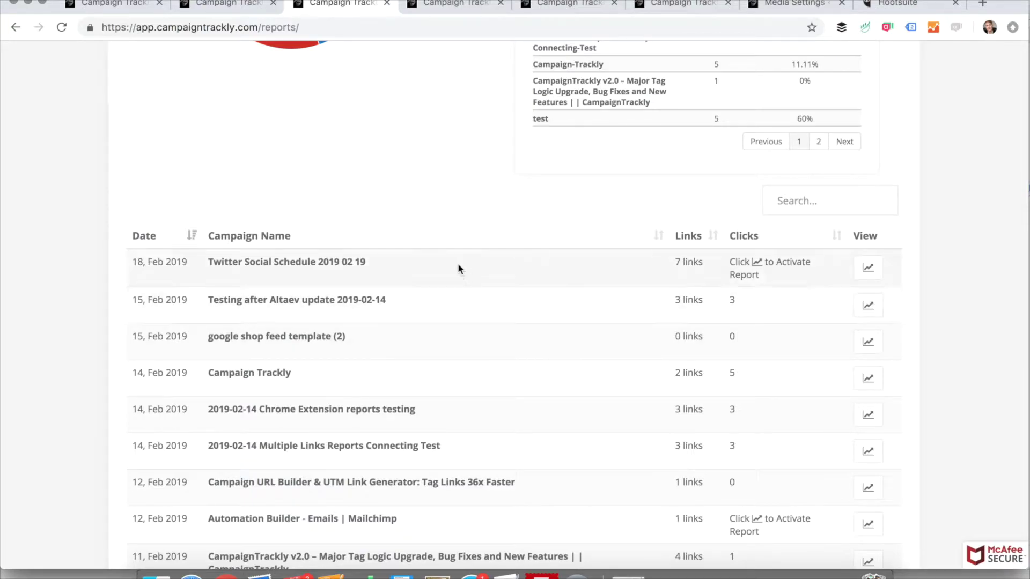
{"action": "scroll", "coordinate": [439, 358], "scroll_direction": "up", "scroll_amount": 2}
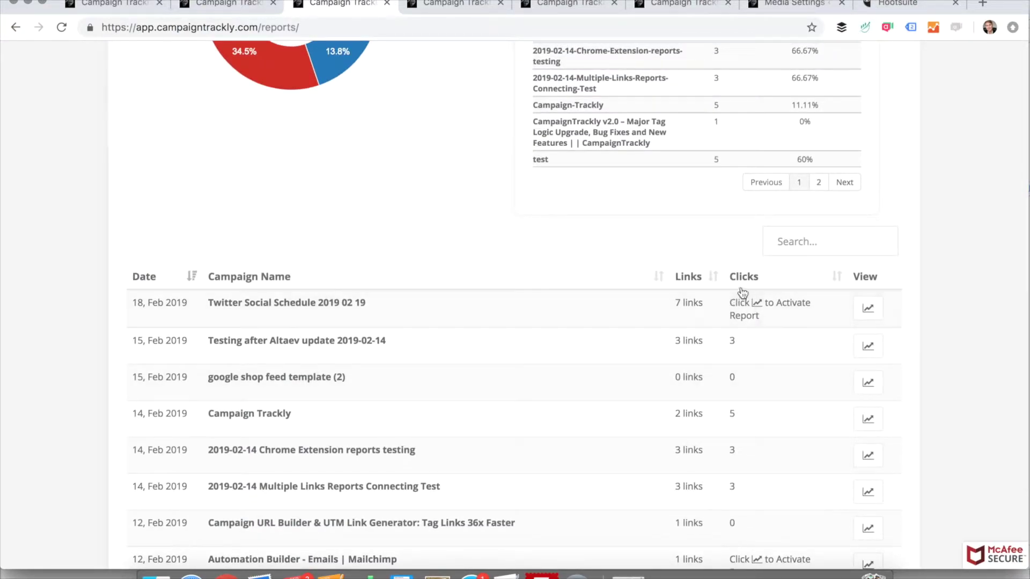